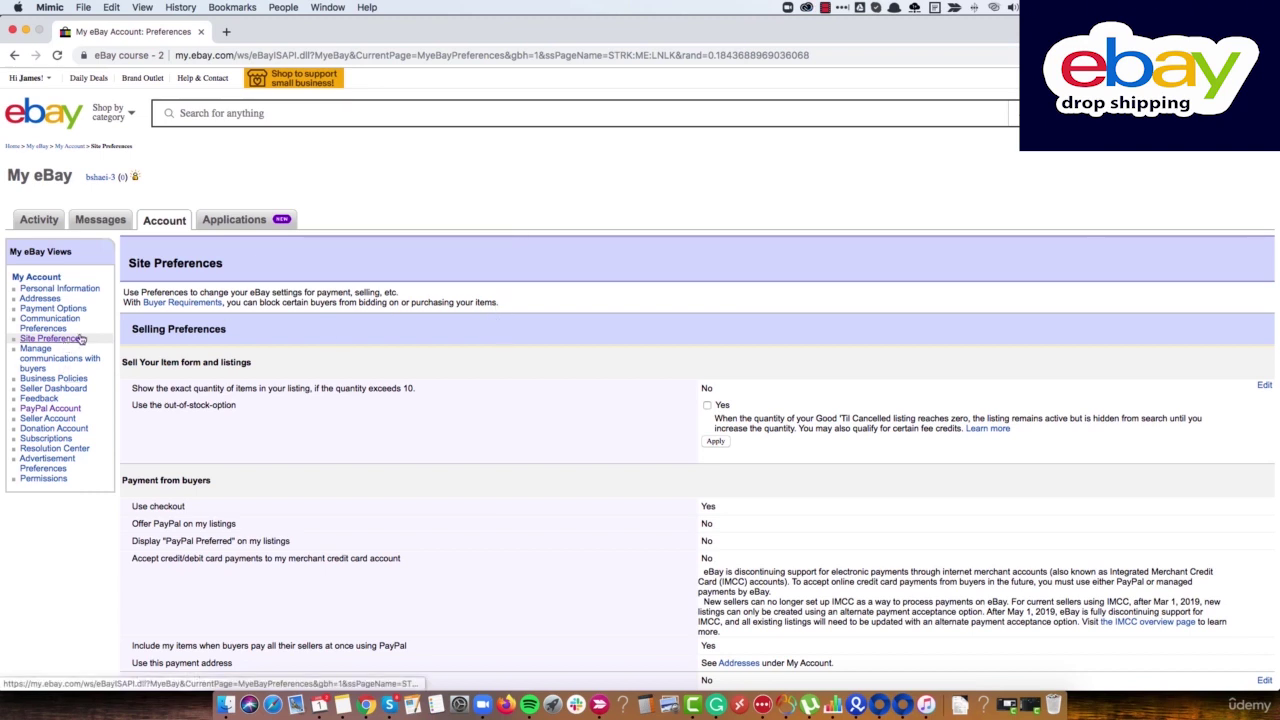
- Tick 'Yes' for 'Use the out-of-stock option' under Selling Preferences and apply it
mouse_move(45, 78)
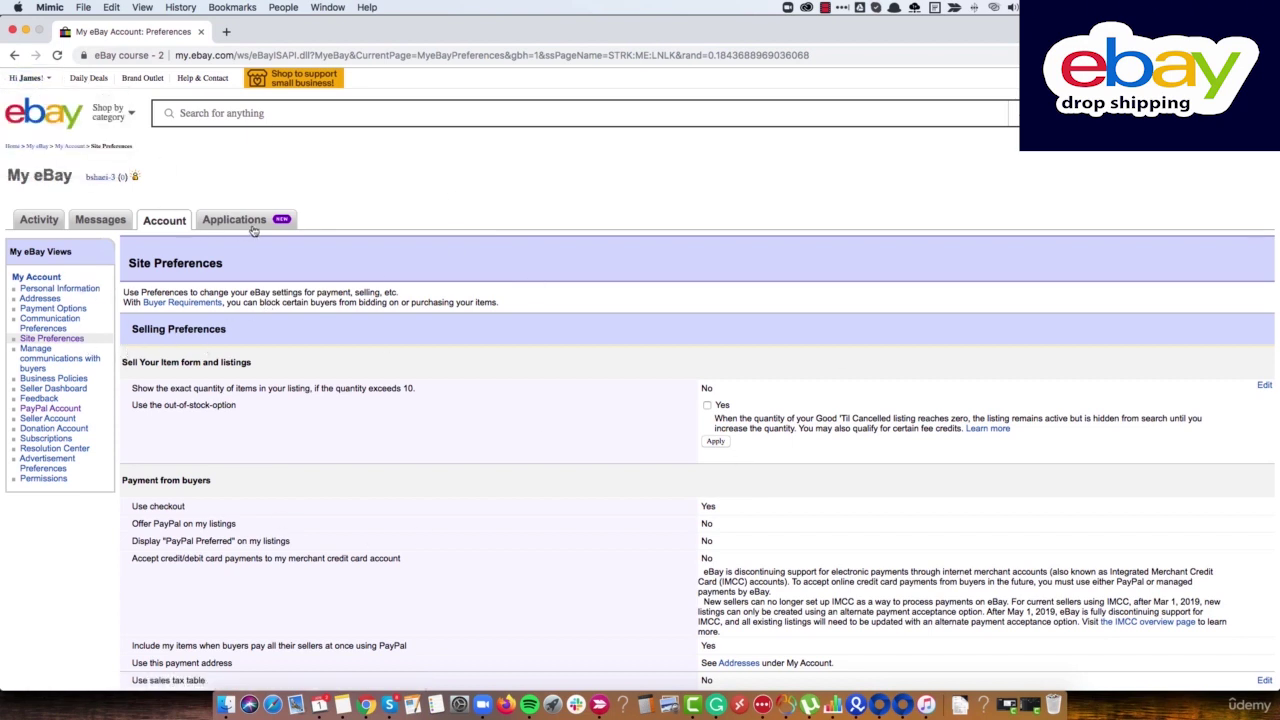
scroll(476, 228, down, 3)
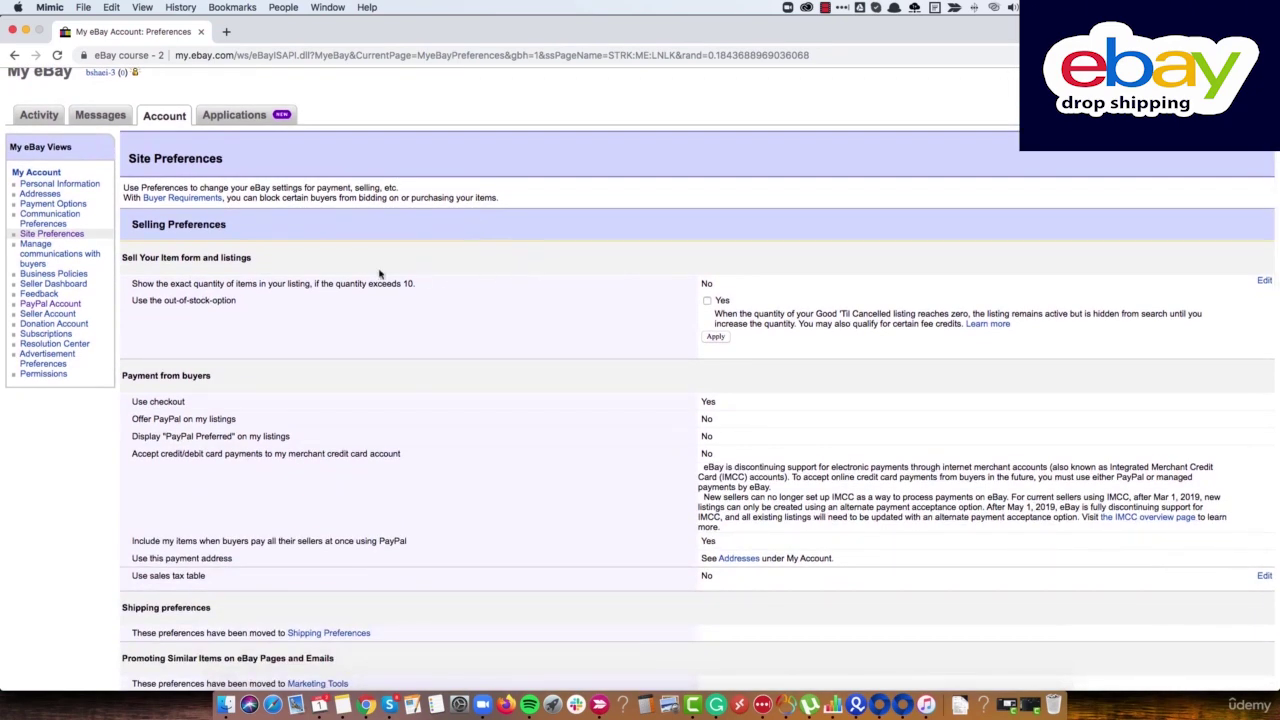
drag(773, 305, 127, 303)
click(220, 302)
triple_click(305, 303)
click(707, 301)
click(715, 336)
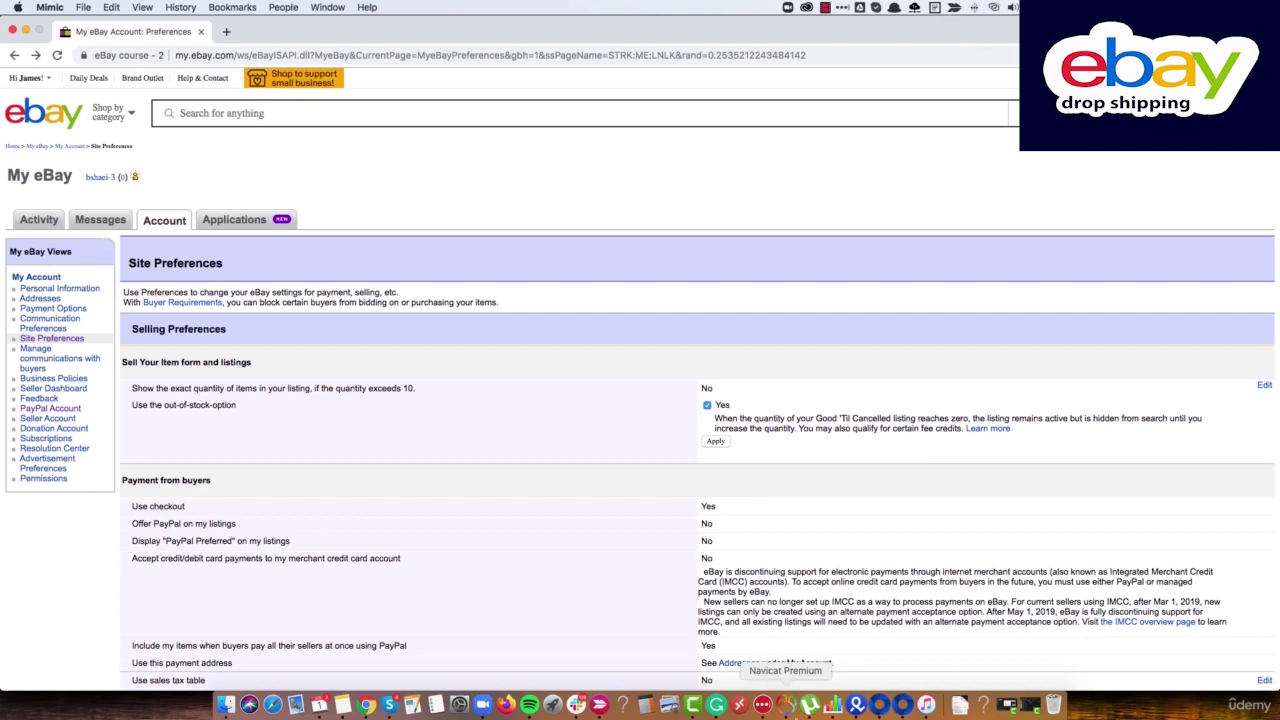
- Quit Slack from the Dock
right_click(599, 705)
right_click(577, 705)
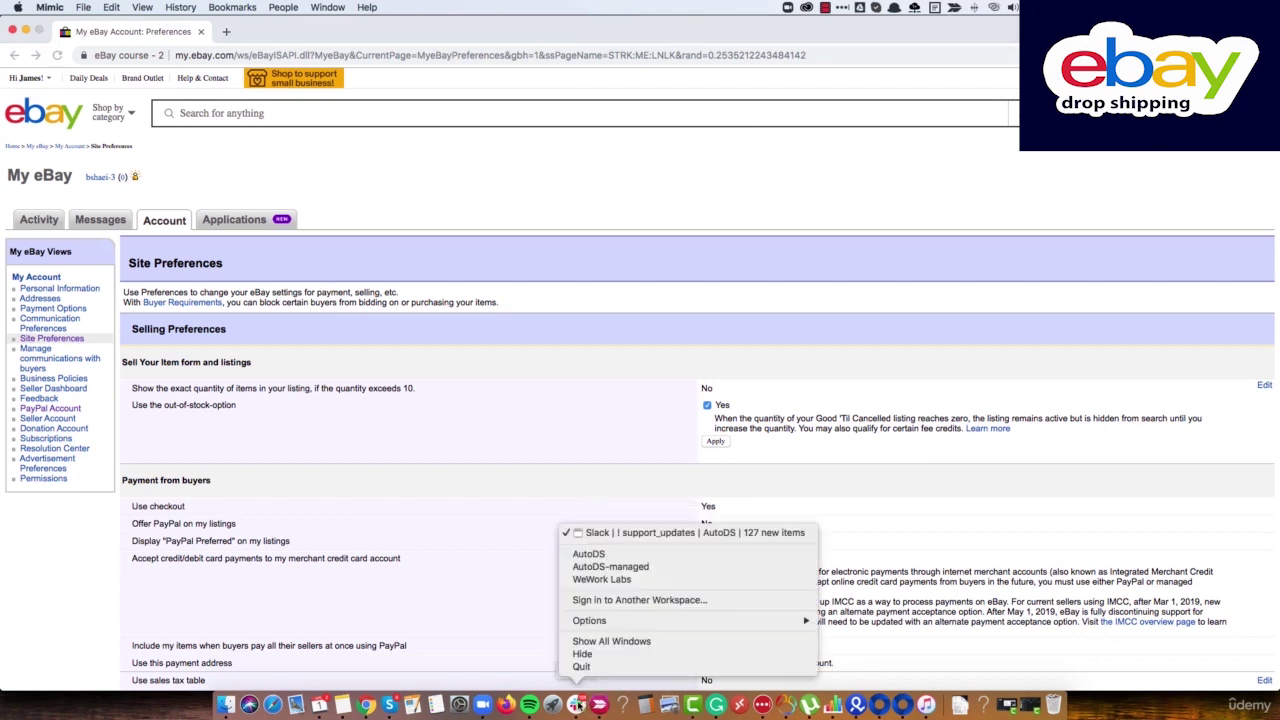
click(581, 666)
- Find 'shipp' on the page and open the Shipping Preferences link in a new tab
scroll(494, 606, down, 5)
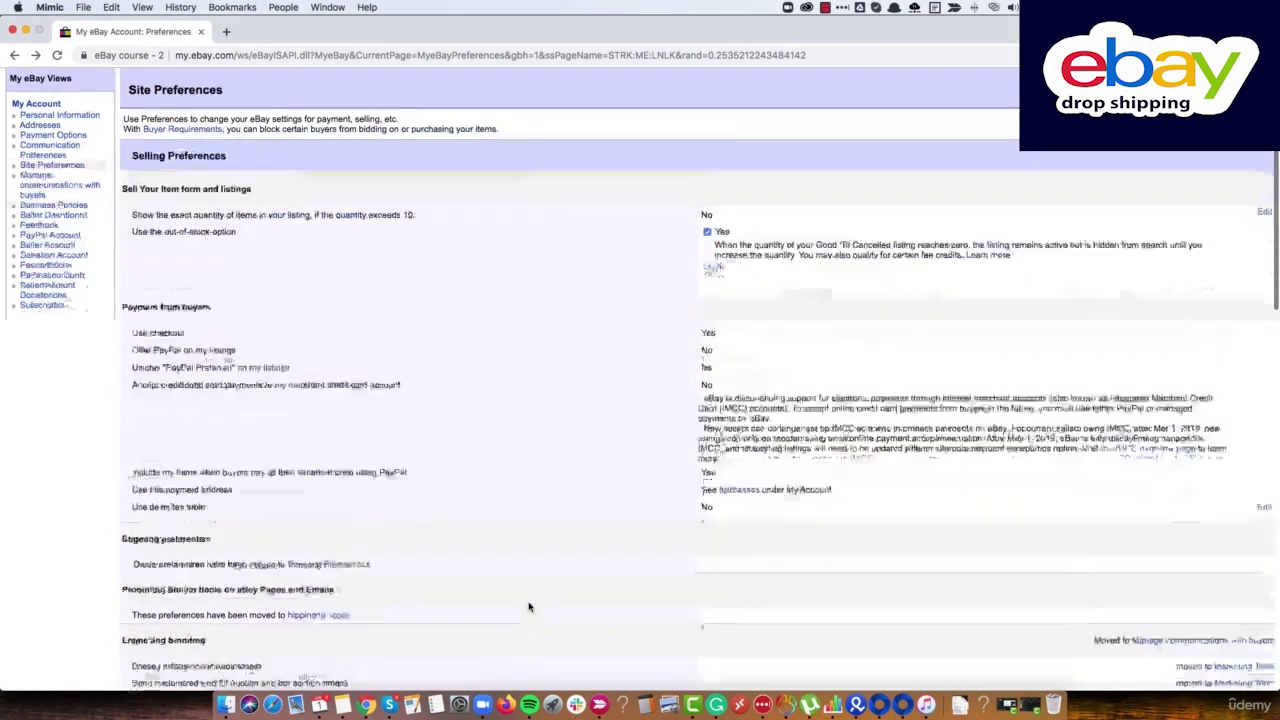
scroll(500, 576, down, 4)
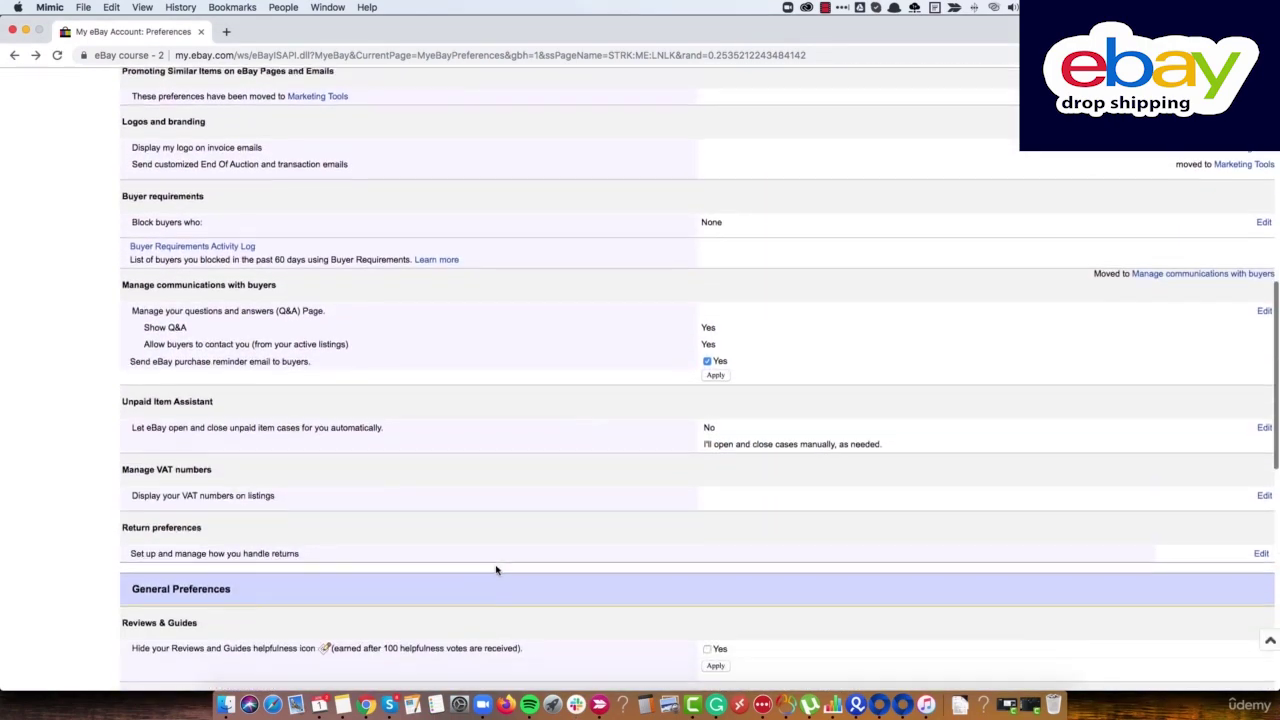
text(shipp)
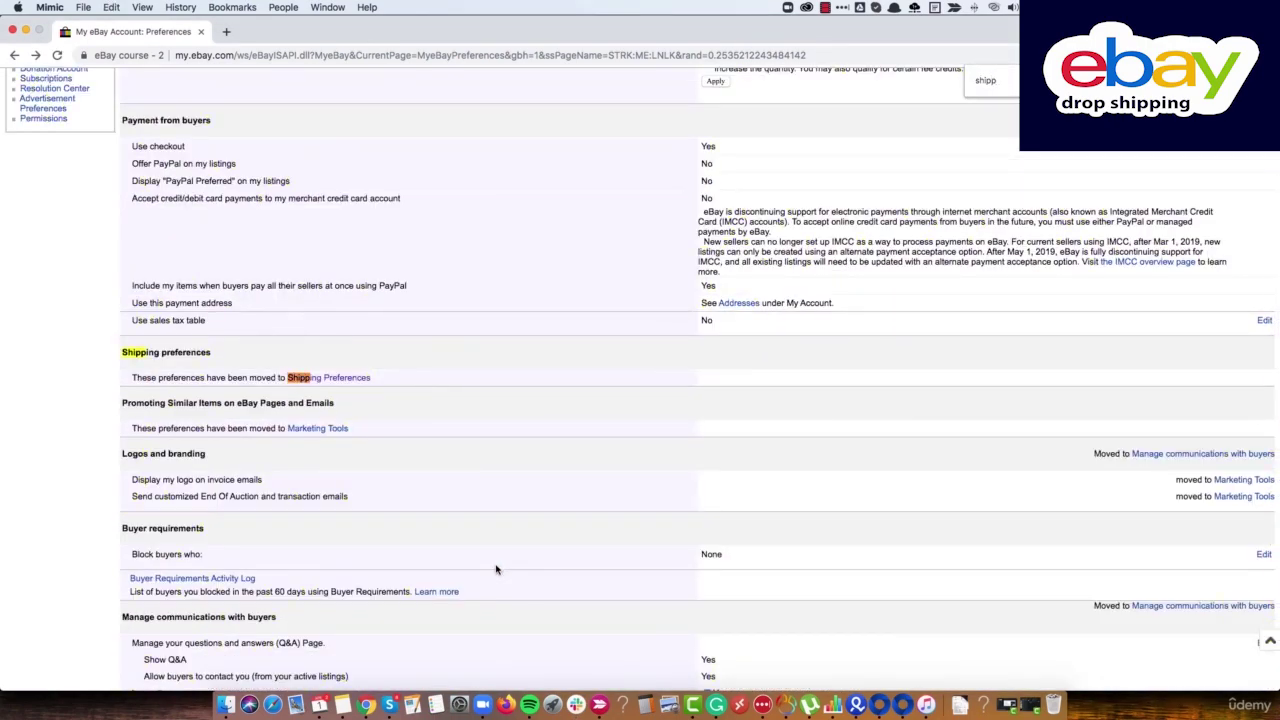
right_click(352, 379)
click(370, 385)
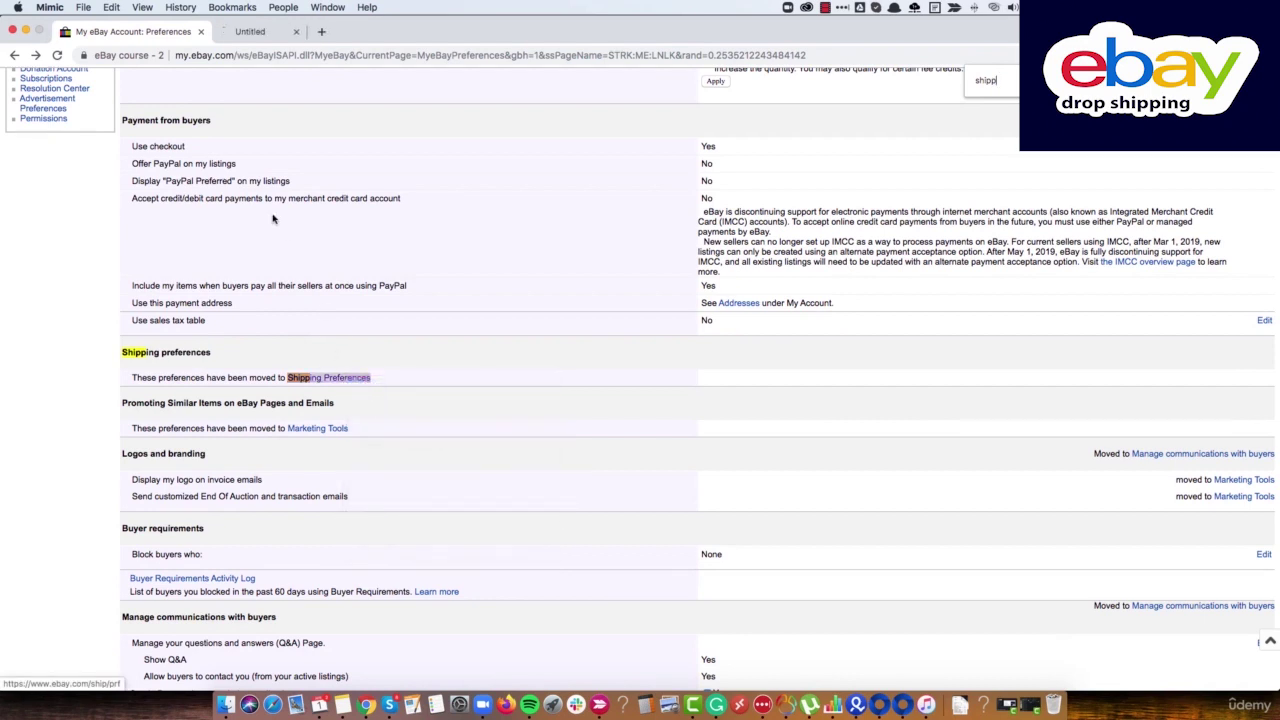
click(262, 36)
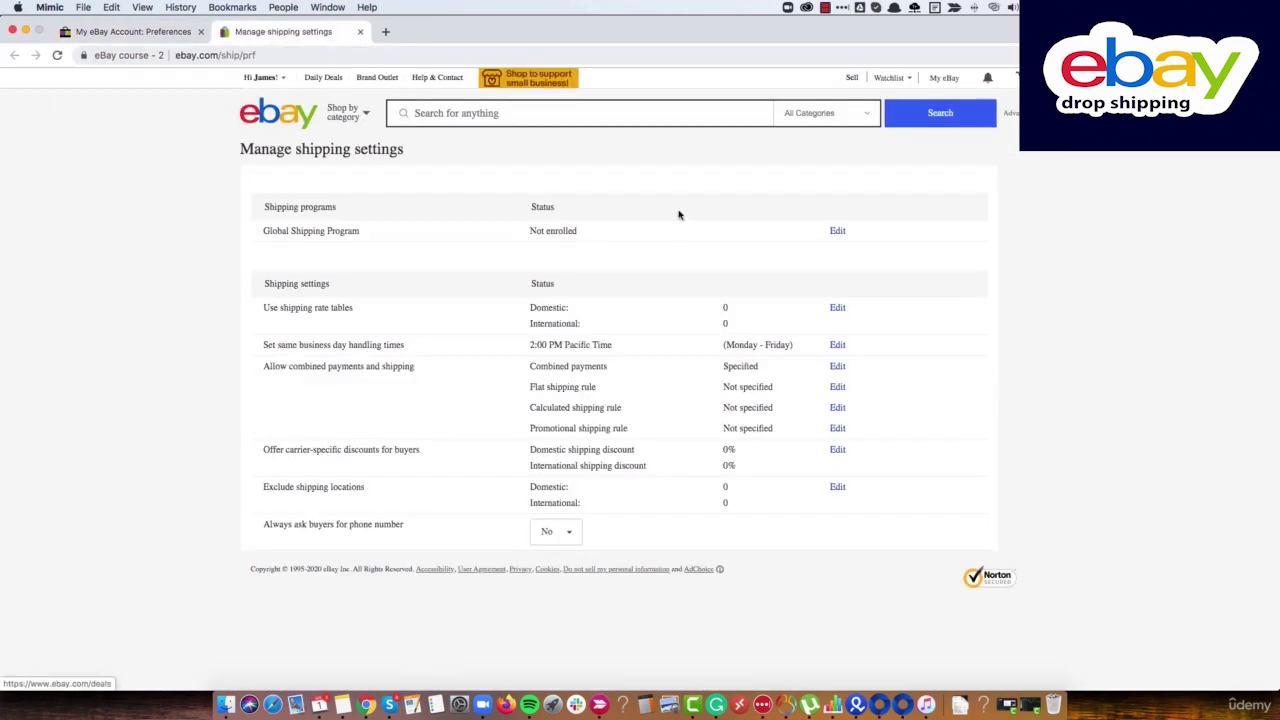
- Edit the Global Shipping Program entry on the Manage shipping settings page
click(837, 231)
triple_click(343, 233)
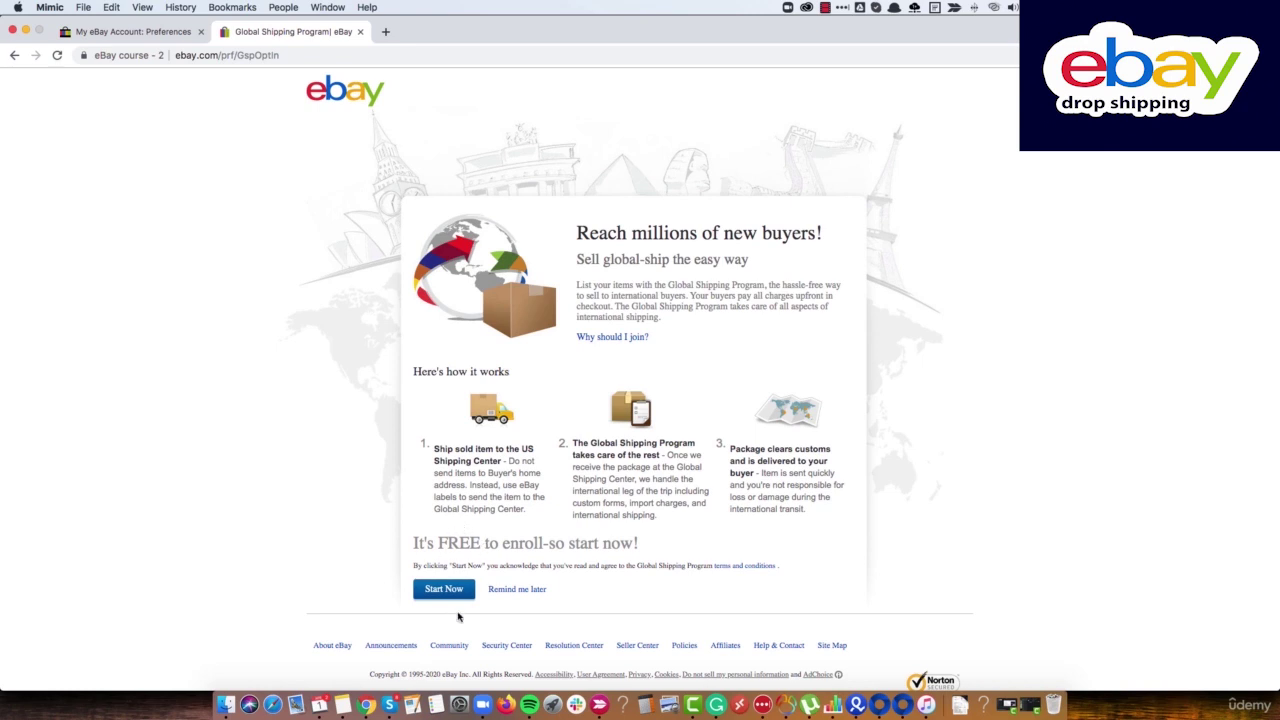
- Start Global Shipping enrollment and confirm adding it to active eligible listings
click(428, 594)
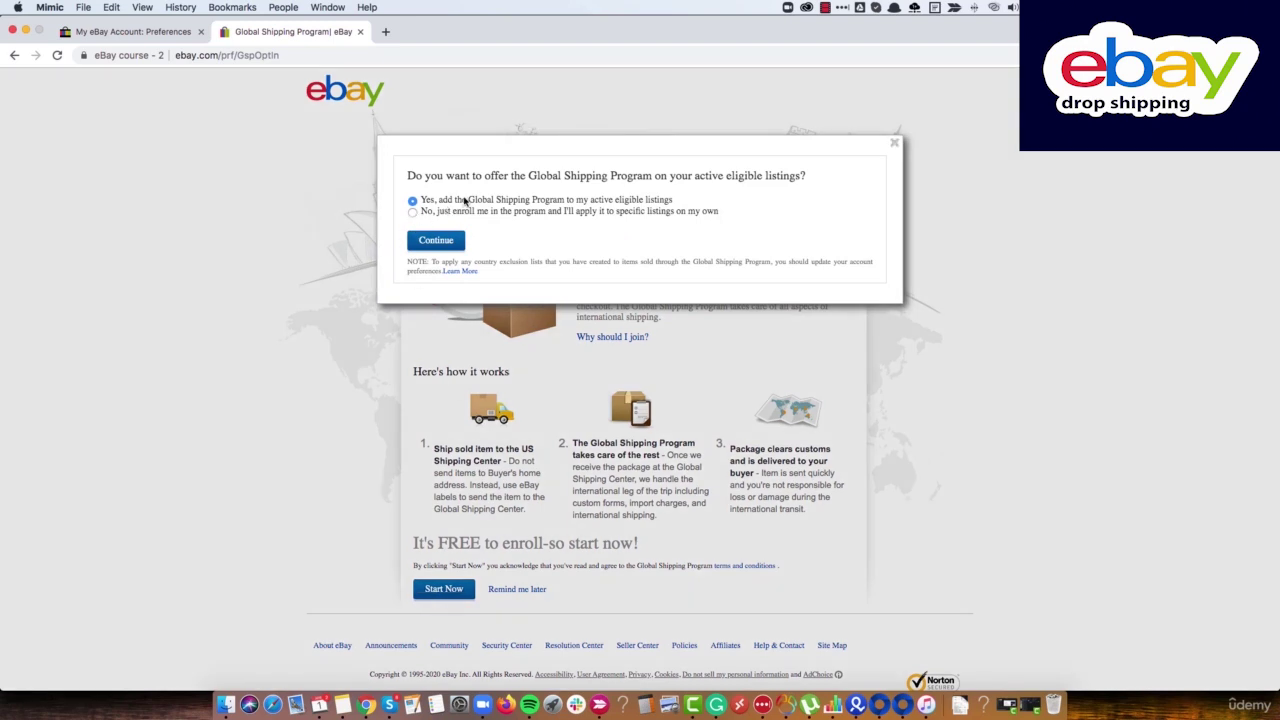
drag(700, 202, 400, 193)
click(534, 251)
click(449, 250)
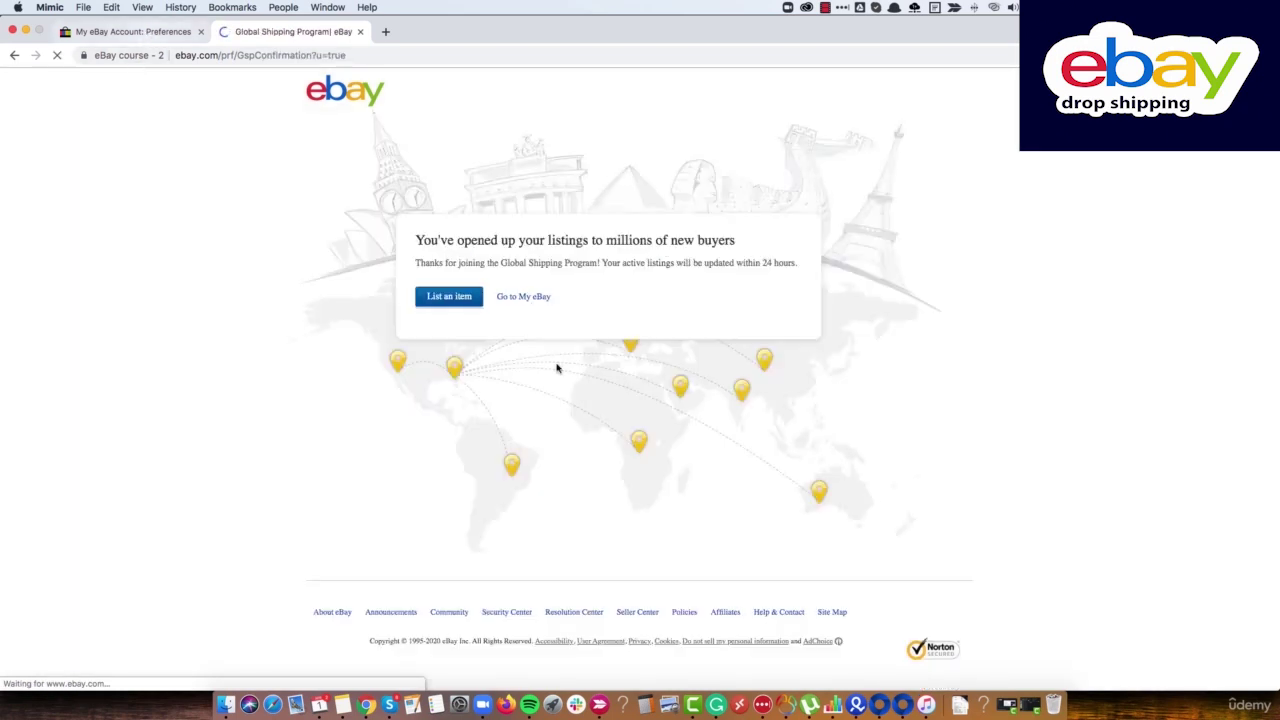
click(133, 31)
- Open Shipping Preferences in a new tab and edit the Exclude shipping locations setting
scroll(510, 386, down, 3)
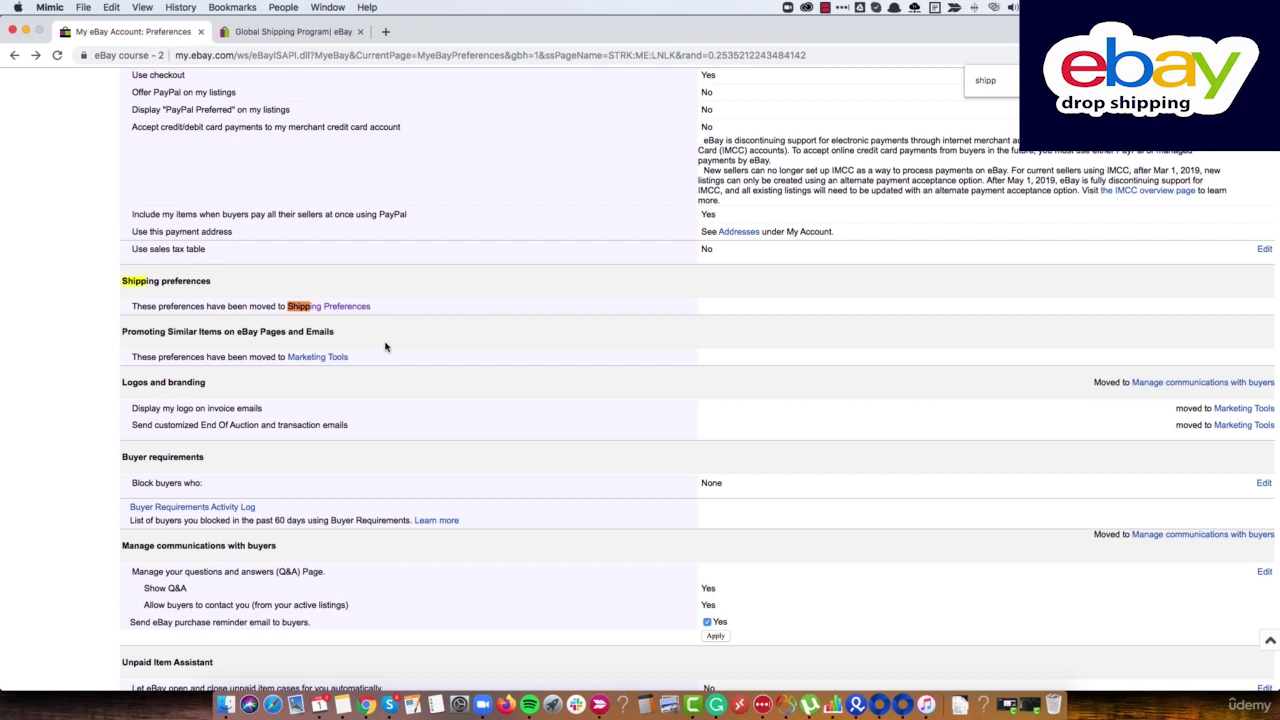
scroll(386, 346, up, 1)
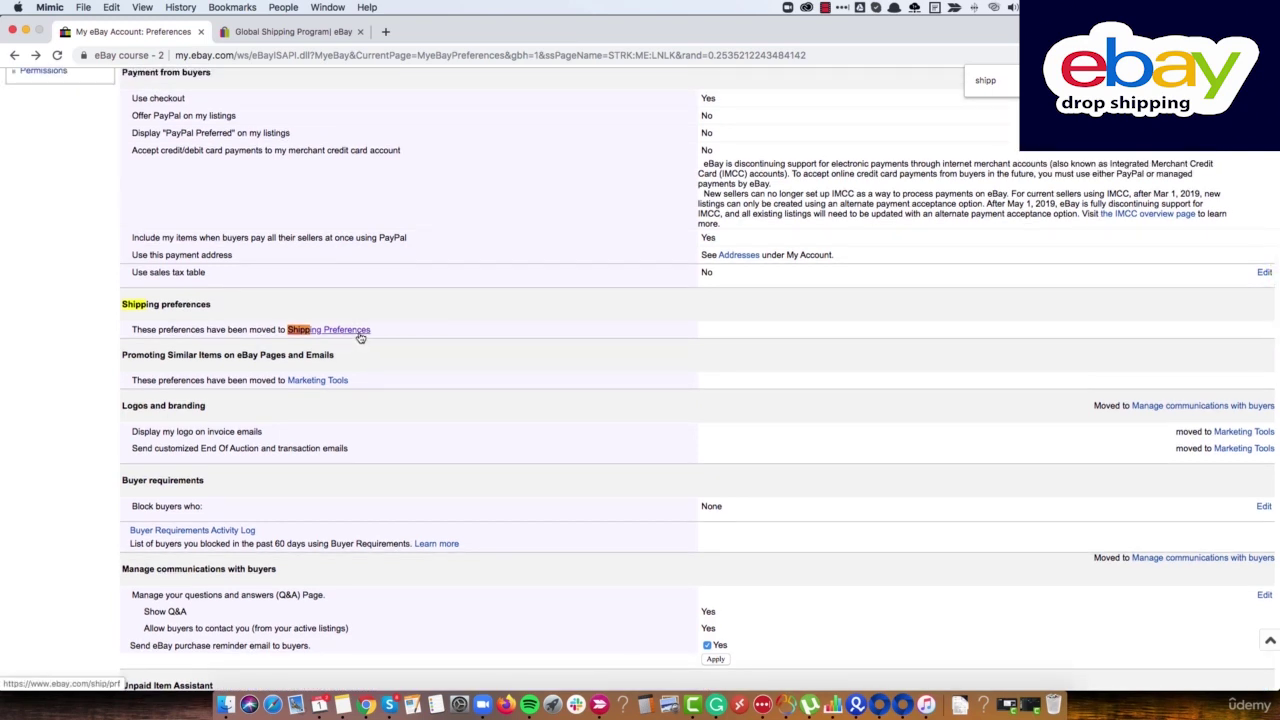
super+click(360, 337)
scroll(692, 310, up, 2)
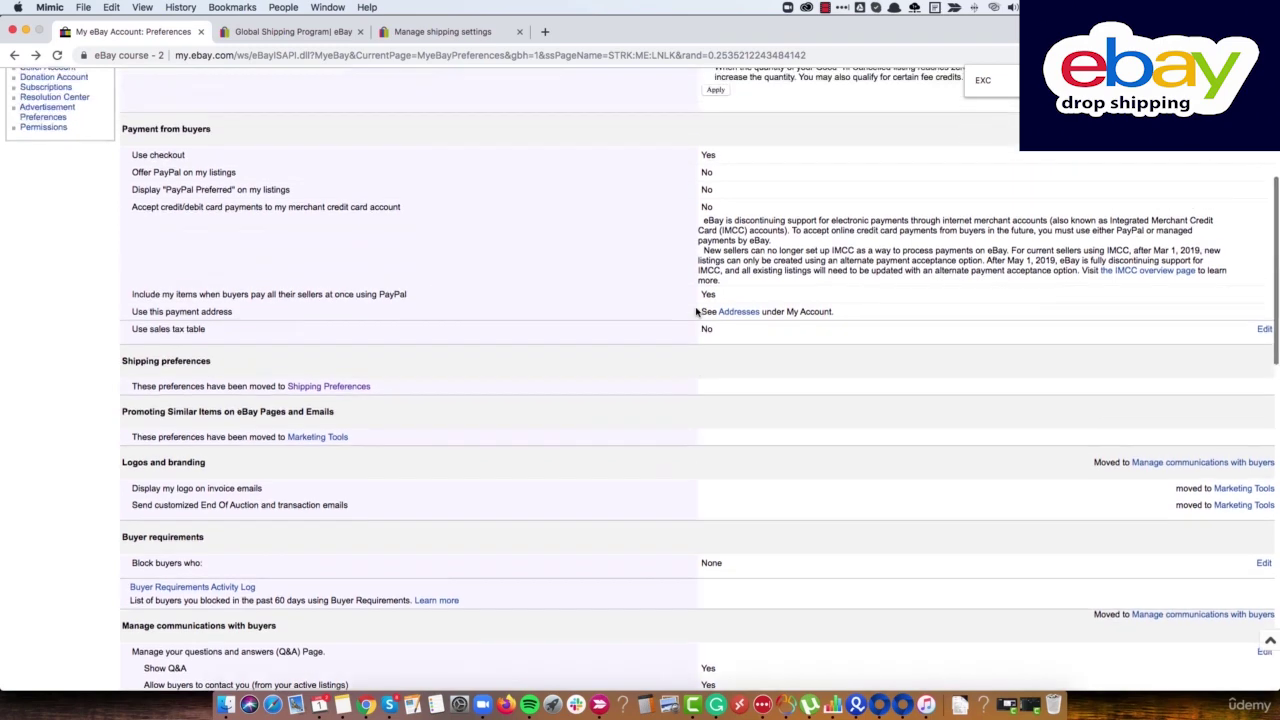
scroll(381, 361, down, 1)
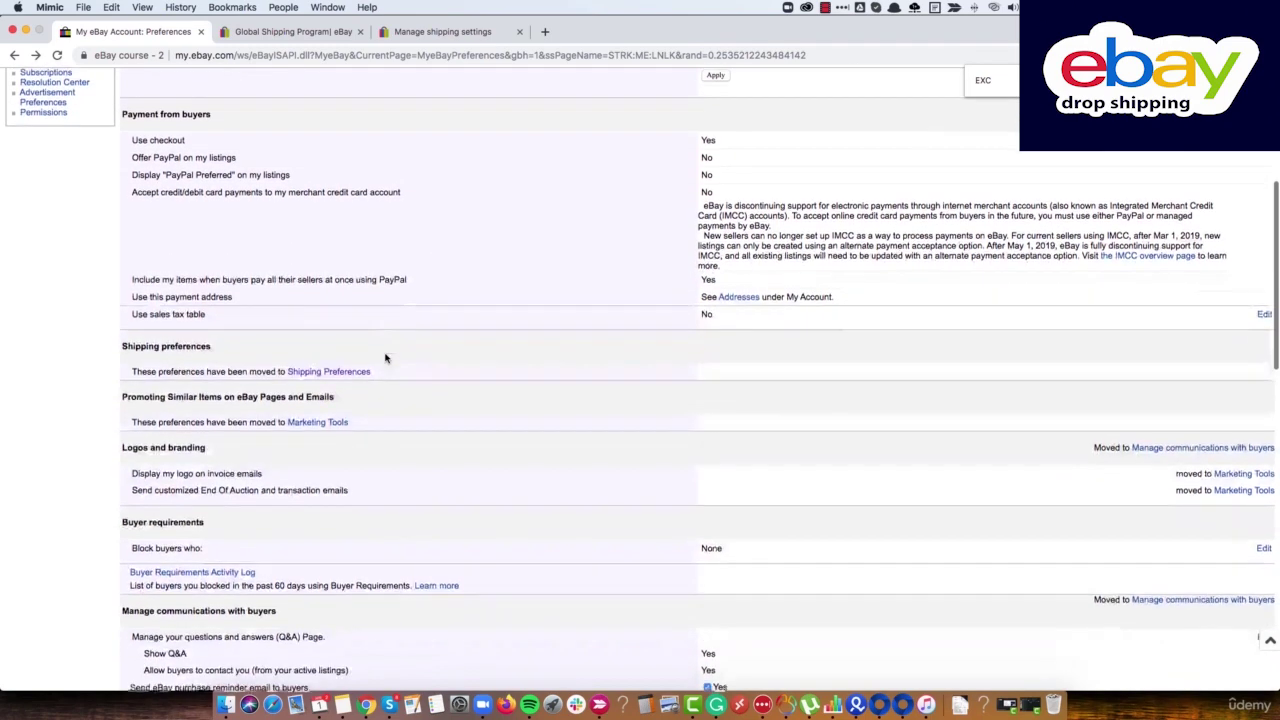
click(357, 372)
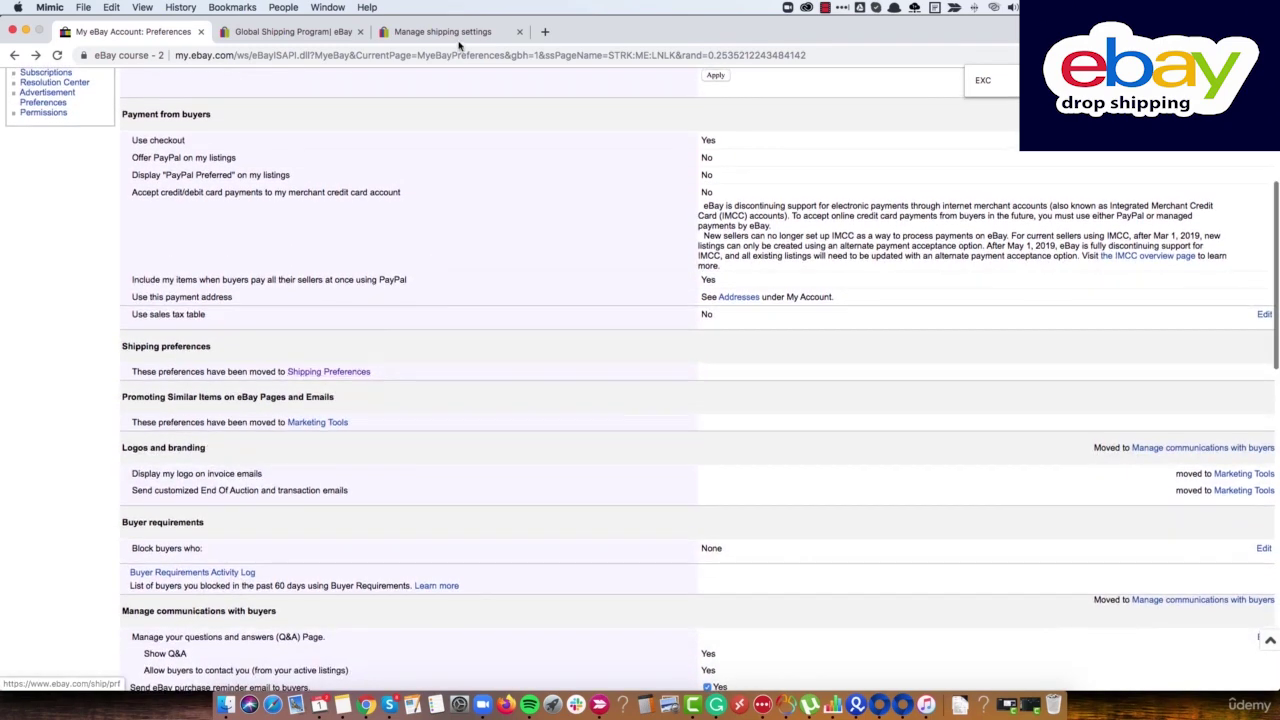
drag(369, 490, 316, 500)
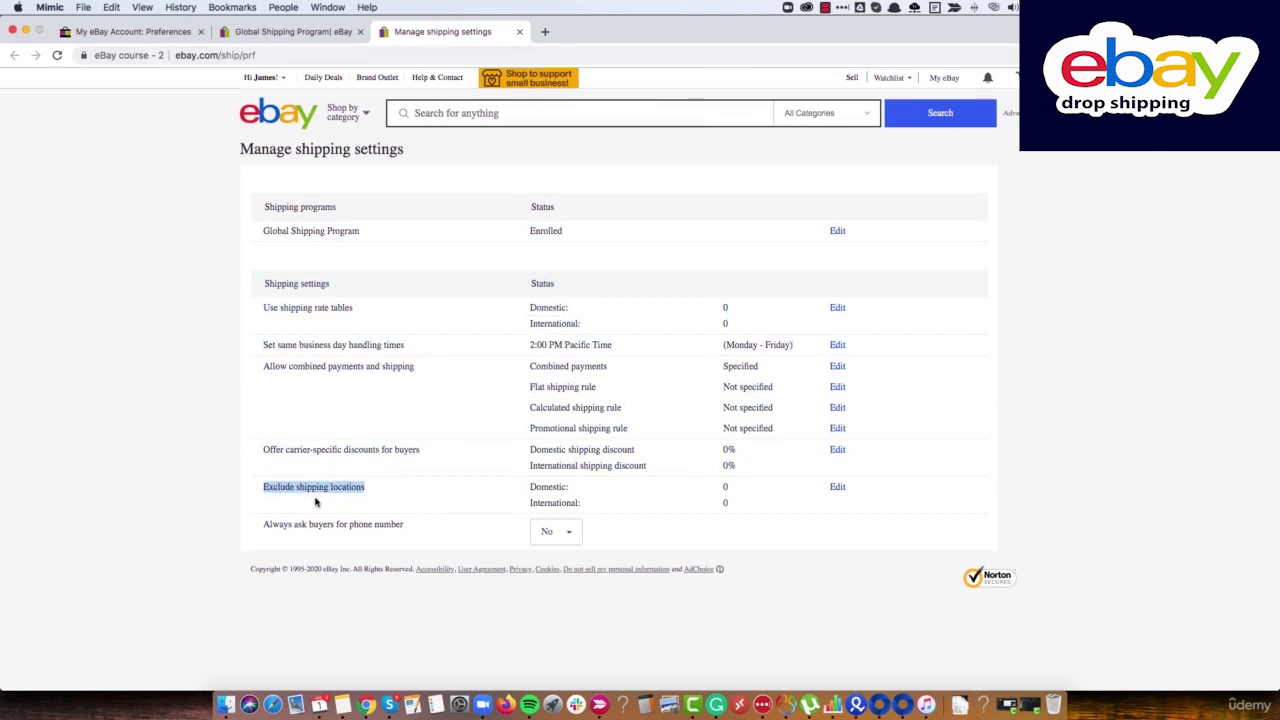
click(837, 488)
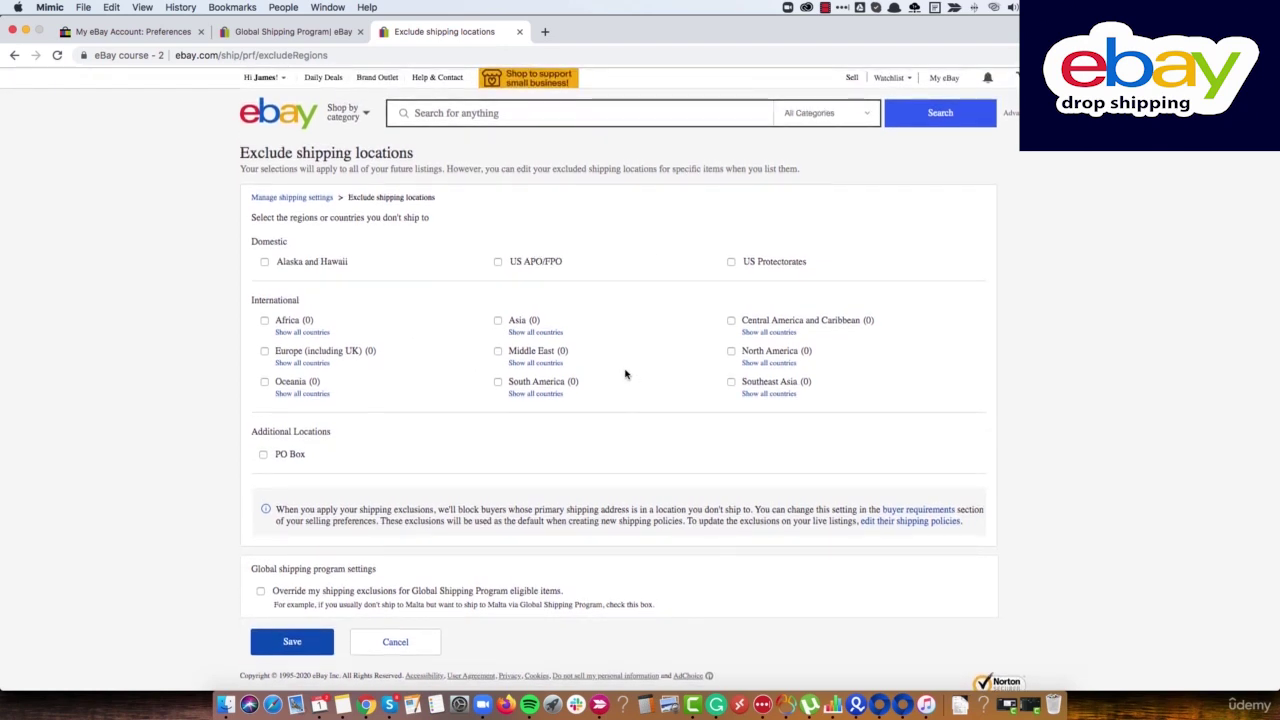
- Exclude Alaska and Hawaii, US APO/FPO and China from shipping
click(324, 262)
click(518, 266)
click(525, 333)
key(super+f)
text(chi)
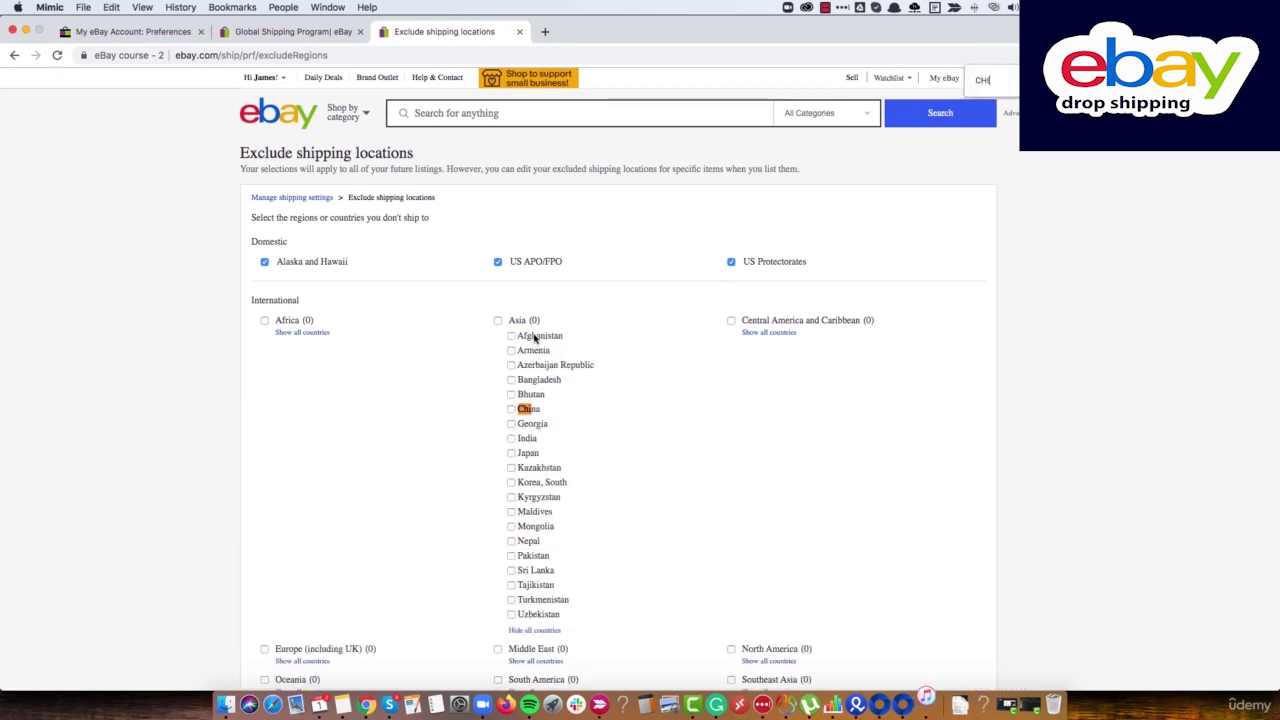
click(511, 410)
key(super+f)
text(hon)
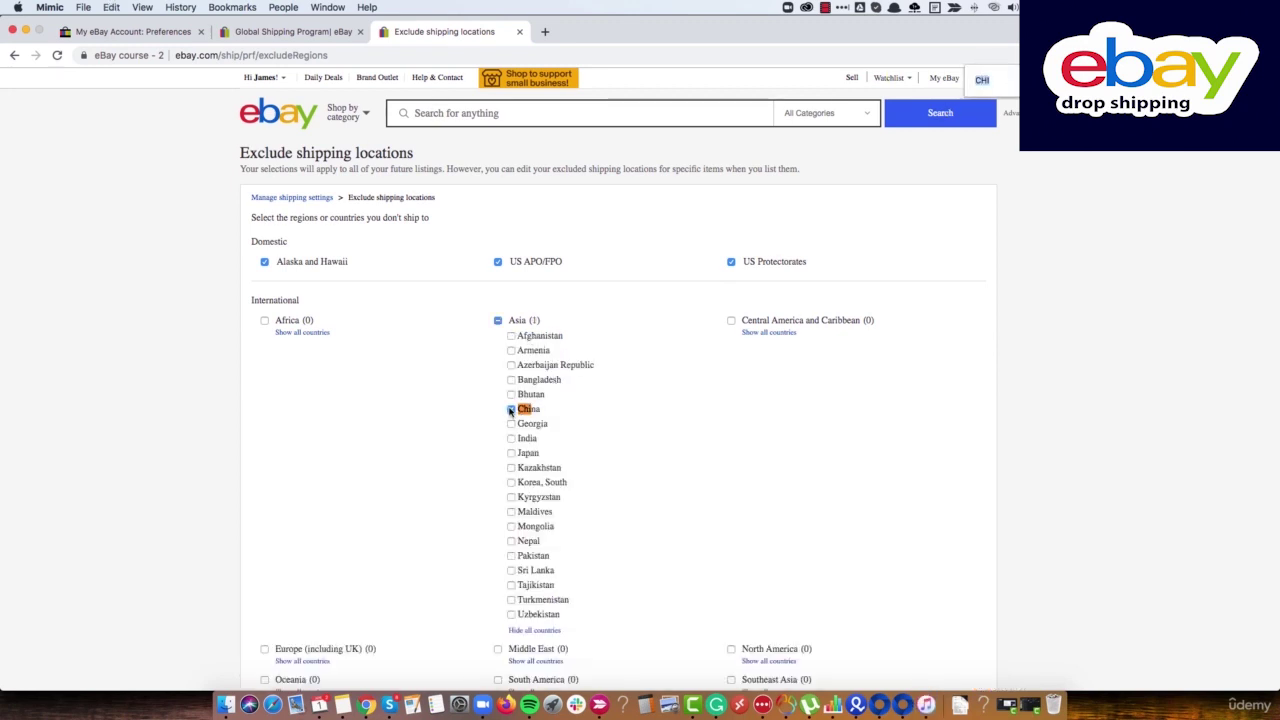
text(g)
key(Escape)
- Exclude PO Box addresses and save the shipping exclusion settings
scroll(608, 571, down, 2)
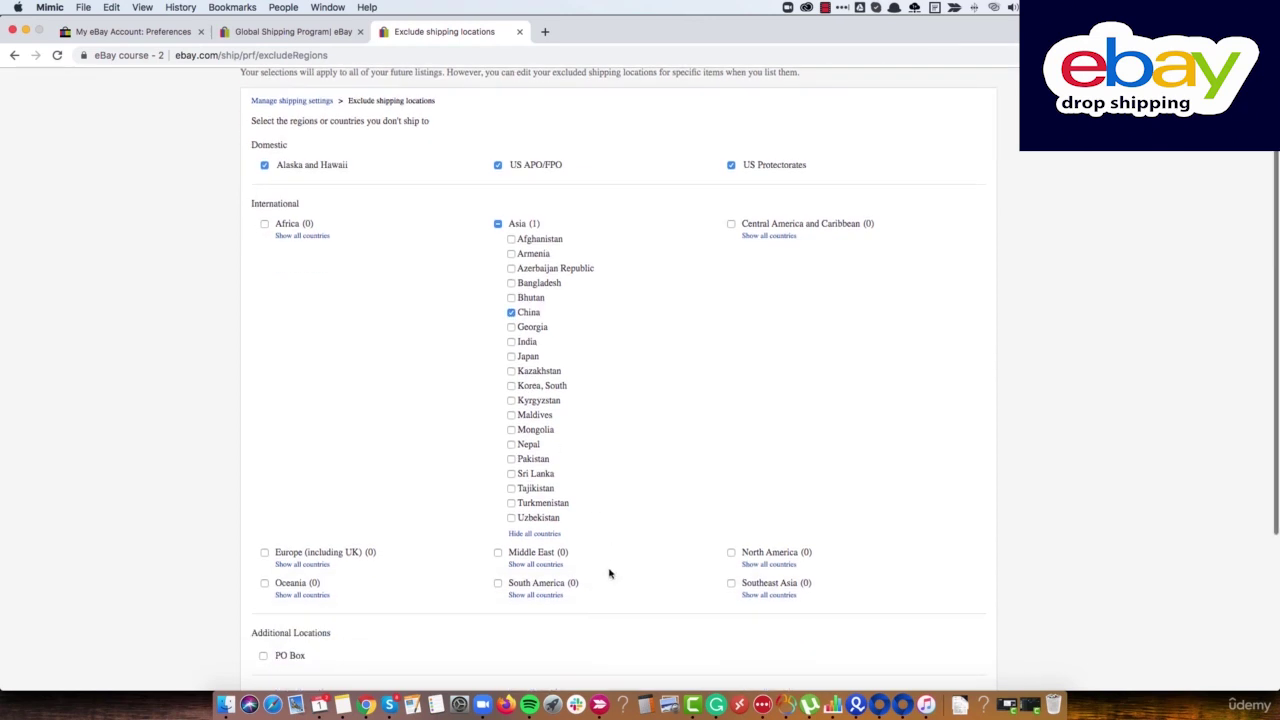
scroll(697, 437, down, 1)
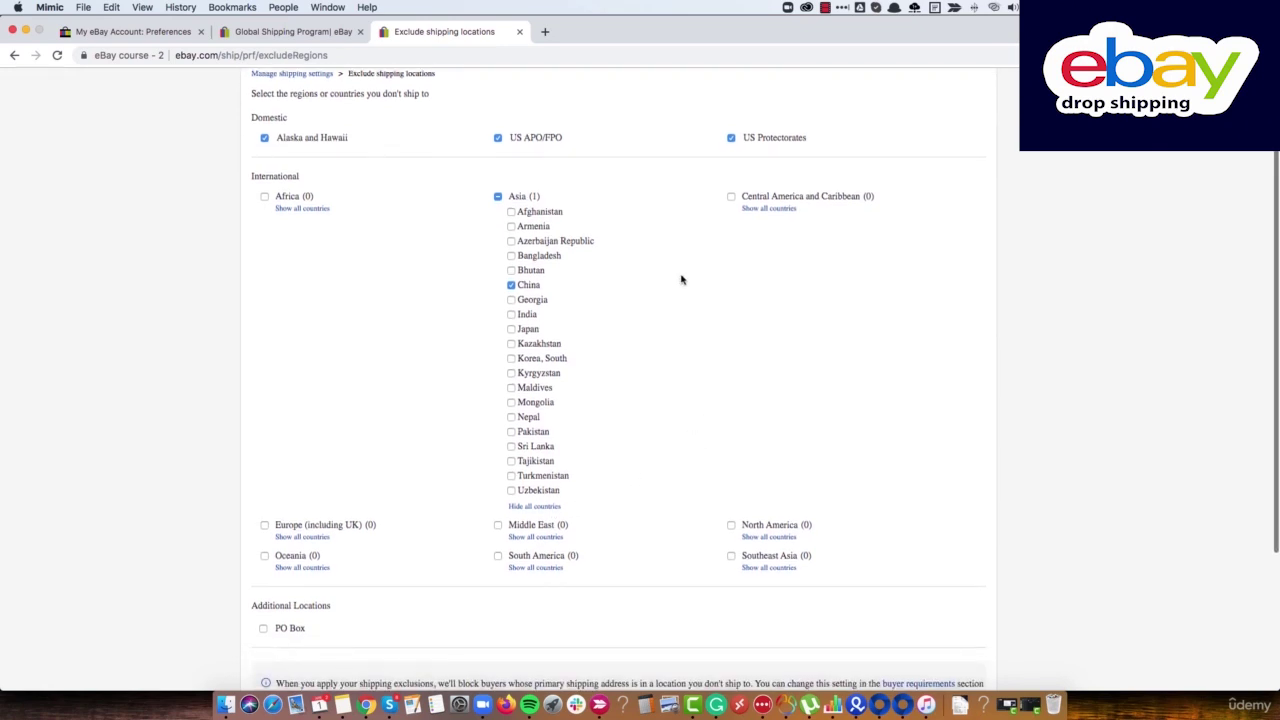
scroll(620, 340, up, 3)
scroll(560, 402, down, 4)
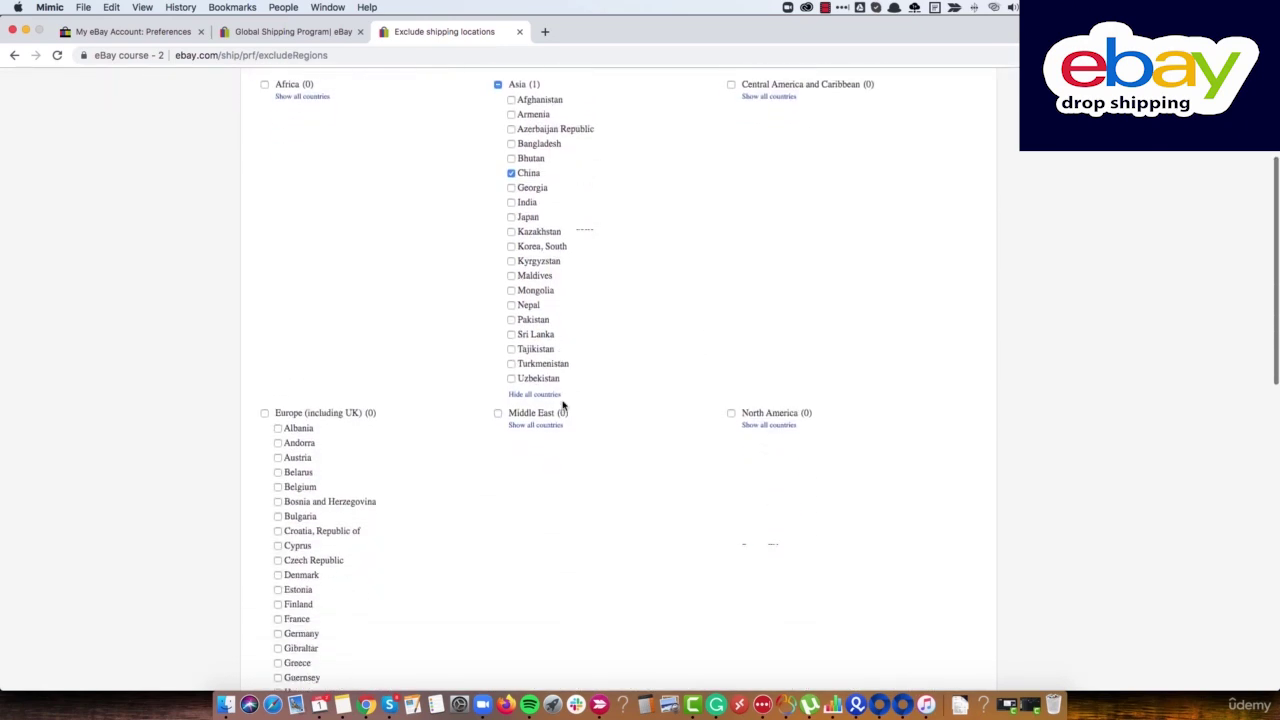
scroll(575, 410, up, 2)
scroll(581, 412, up, 1)
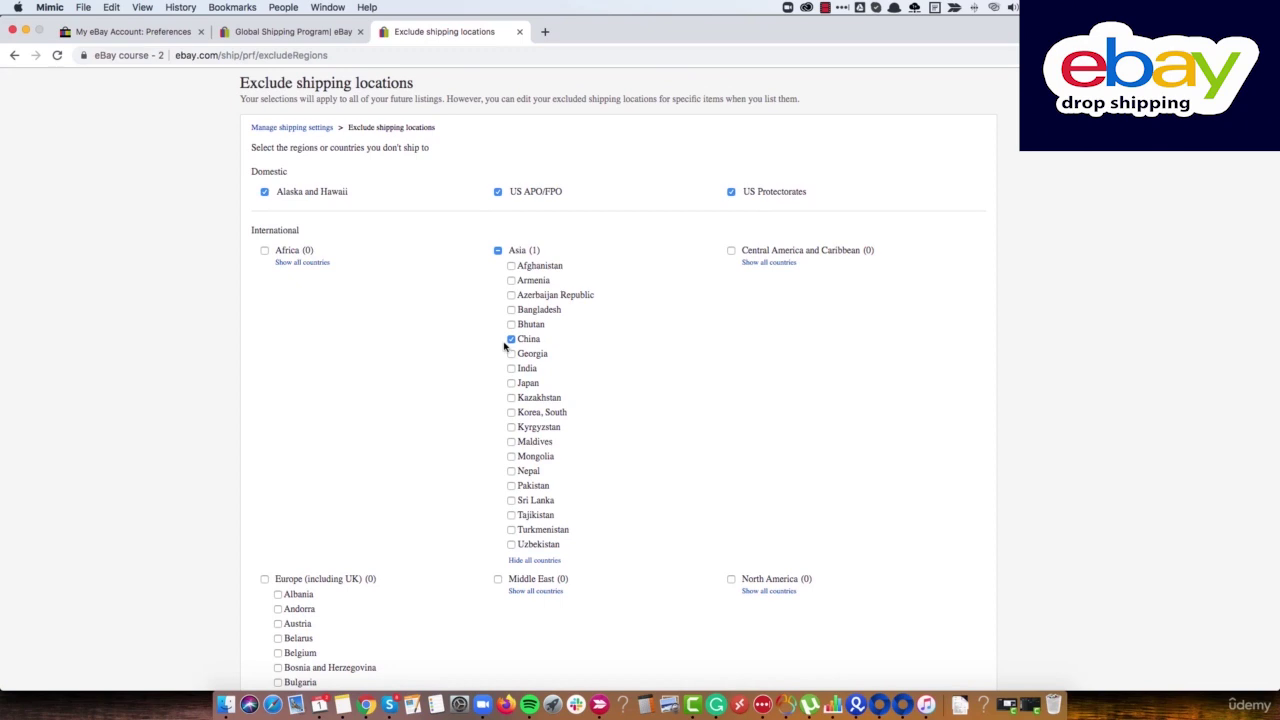
double_click(562, 345)
scroll(293, 285, down, 8)
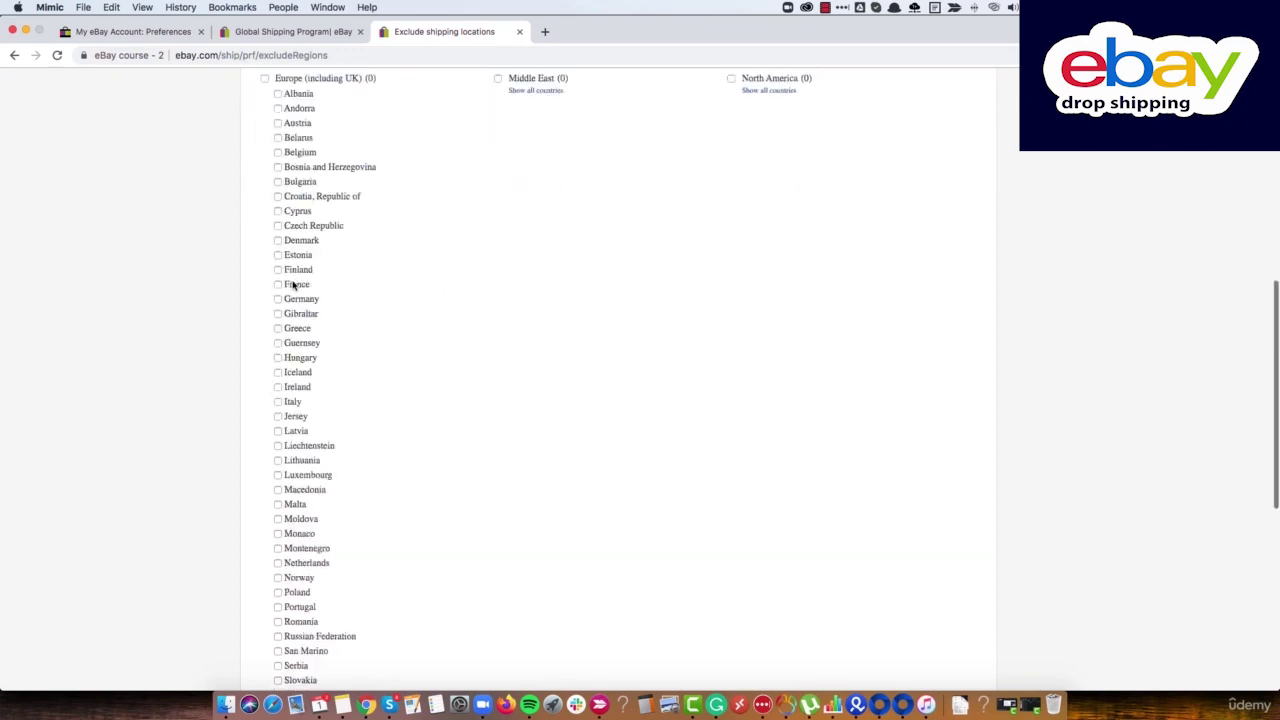
scroll(293, 285, down, 10)
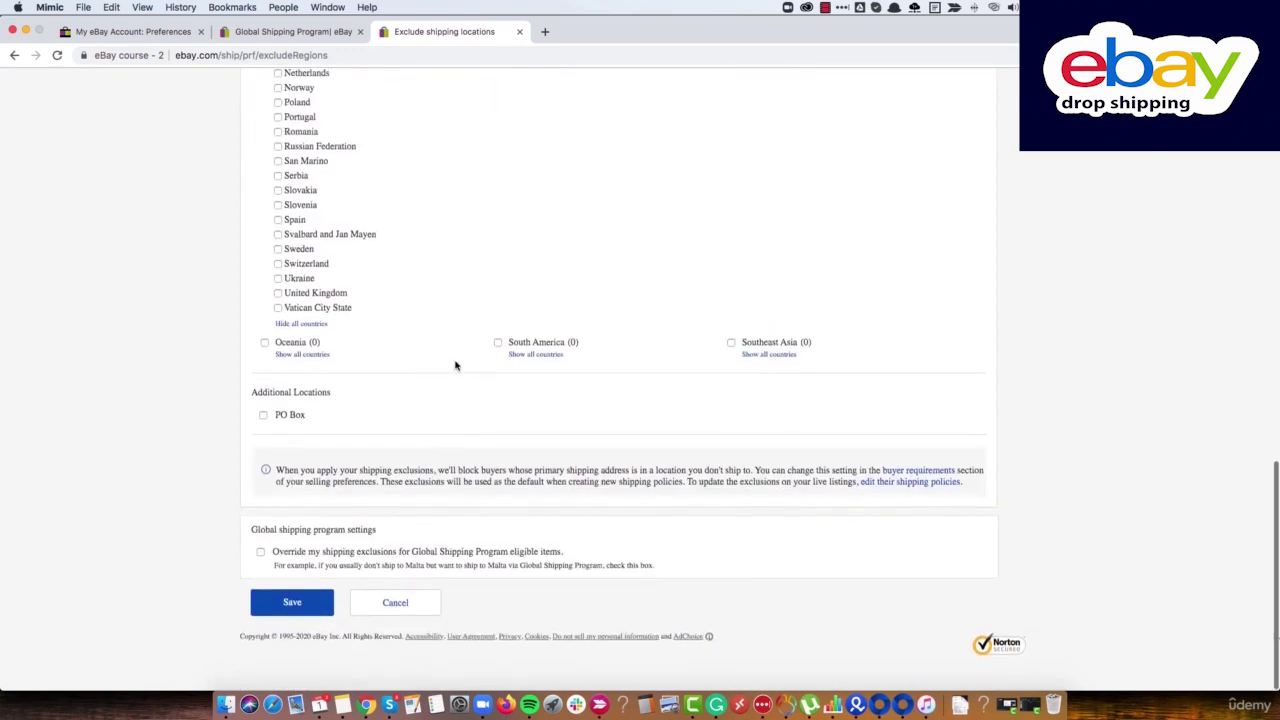
click(294, 421)
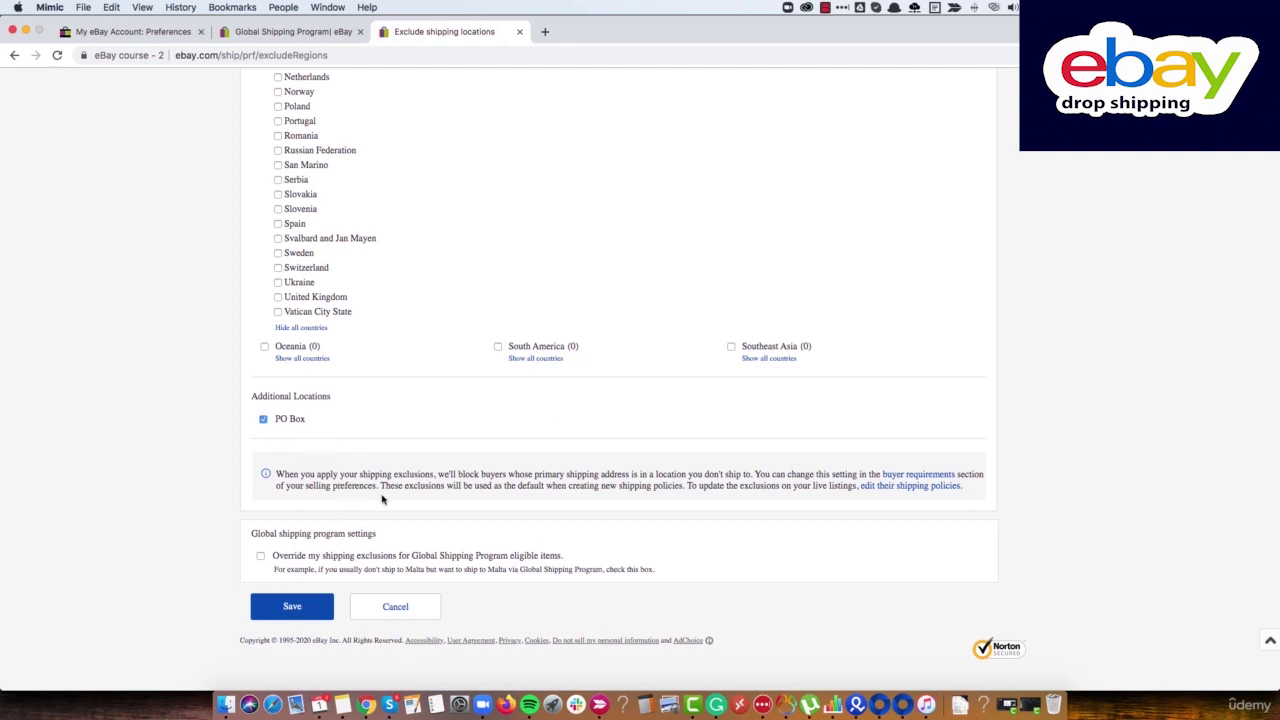
click(295, 610)
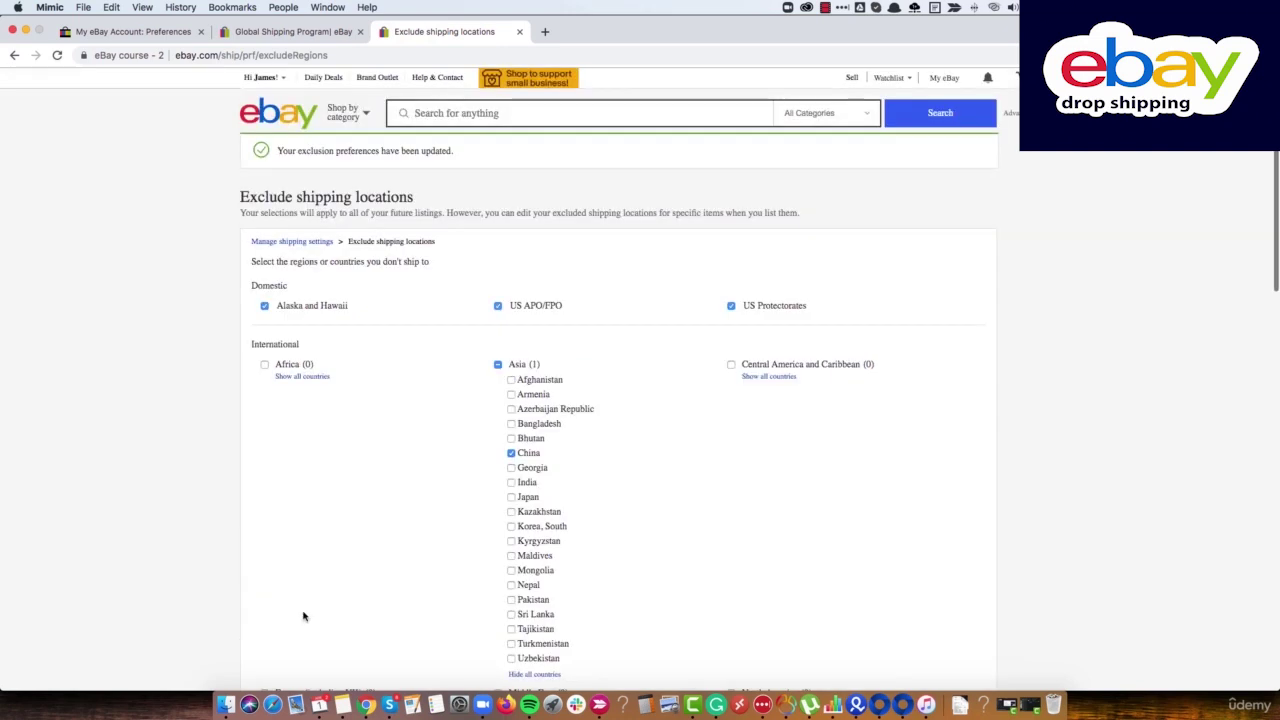
- Review the saved exclusions and Global Shipping page, then return to account preferences
scroll(304, 616, down, 1)
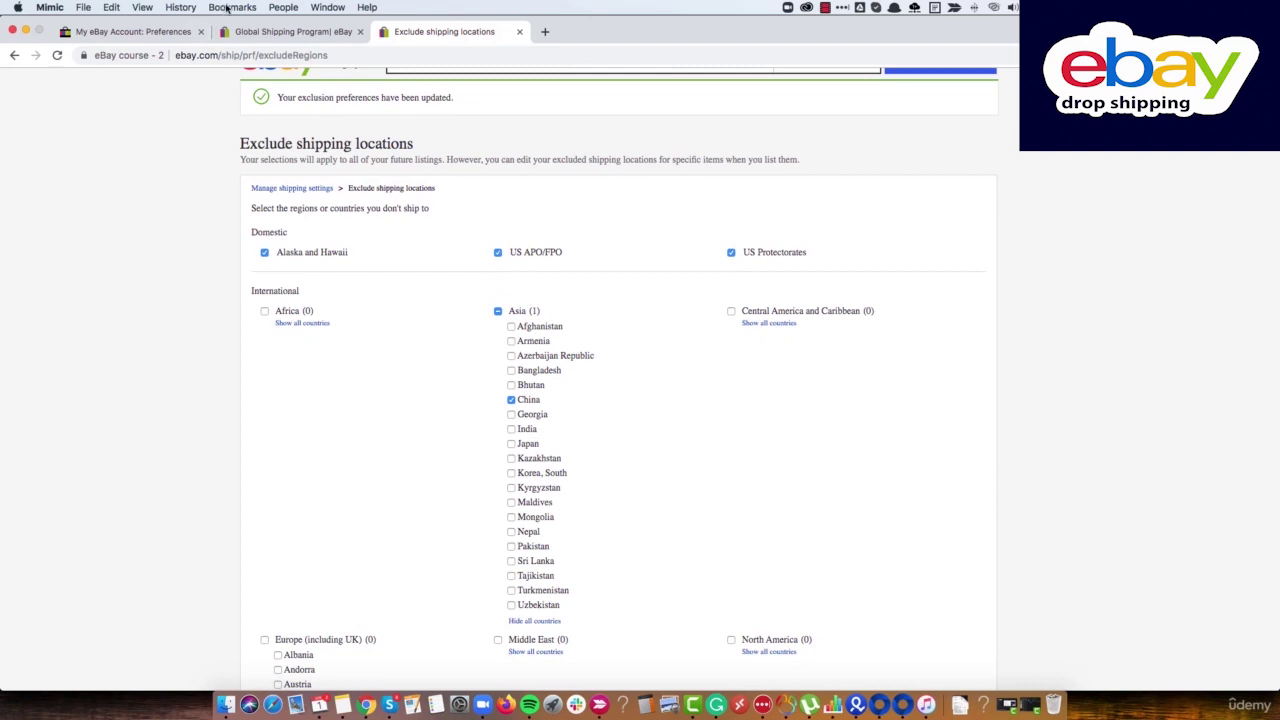
click(256, 33)
click(455, 33)
scroll(476, 297, up, 1)
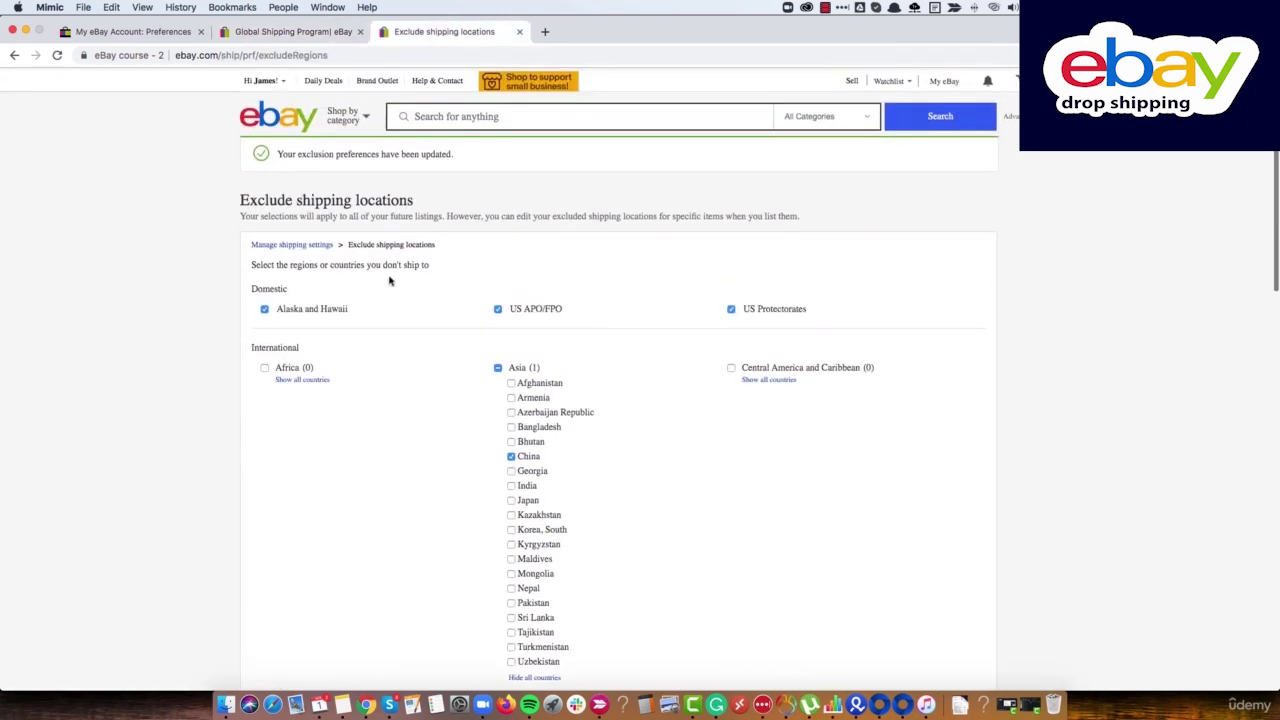
scroll(409, 420, down, 15)
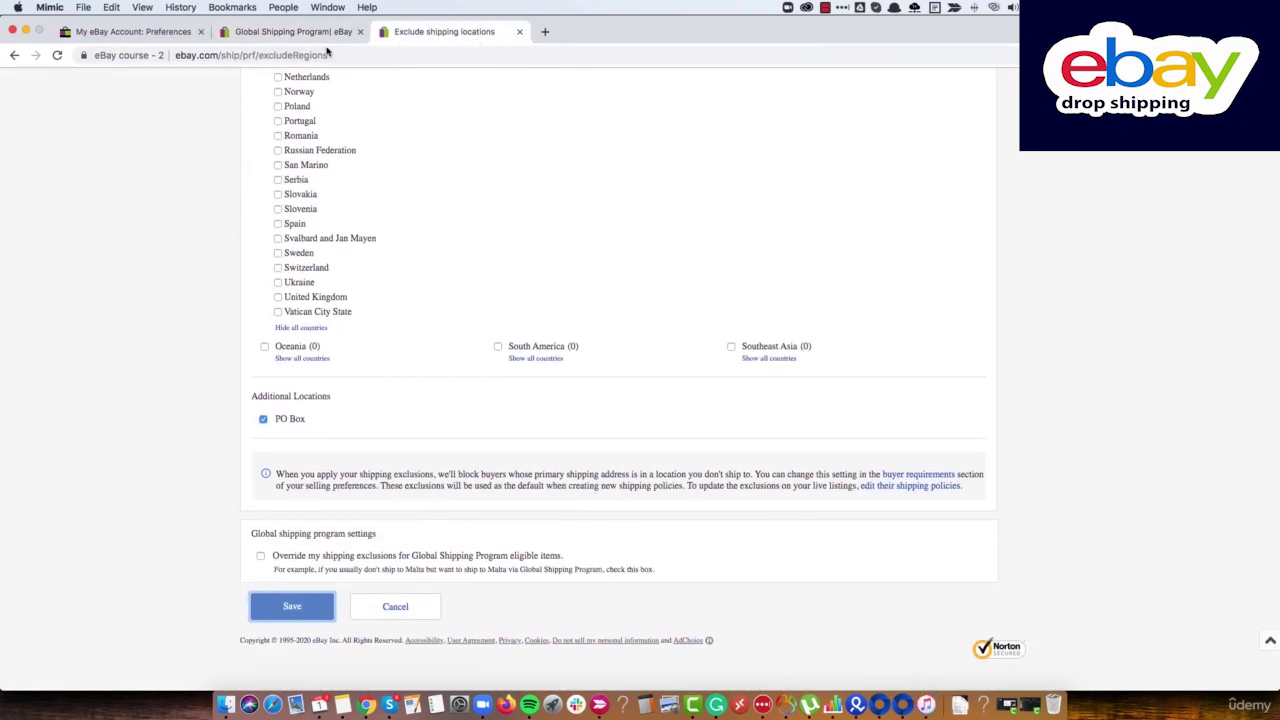
click(175, 36)
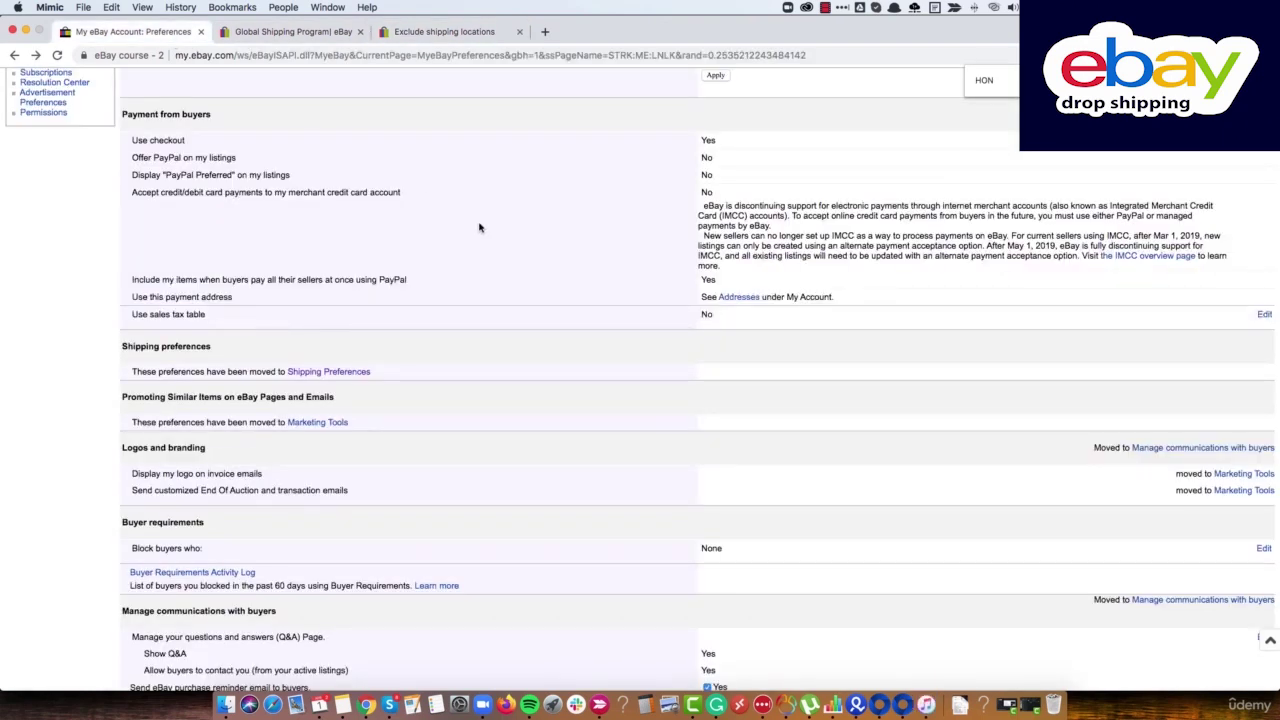
- Locate the Return preferences section on the Preferences page and edit it
scroll(479, 228, down, 1)
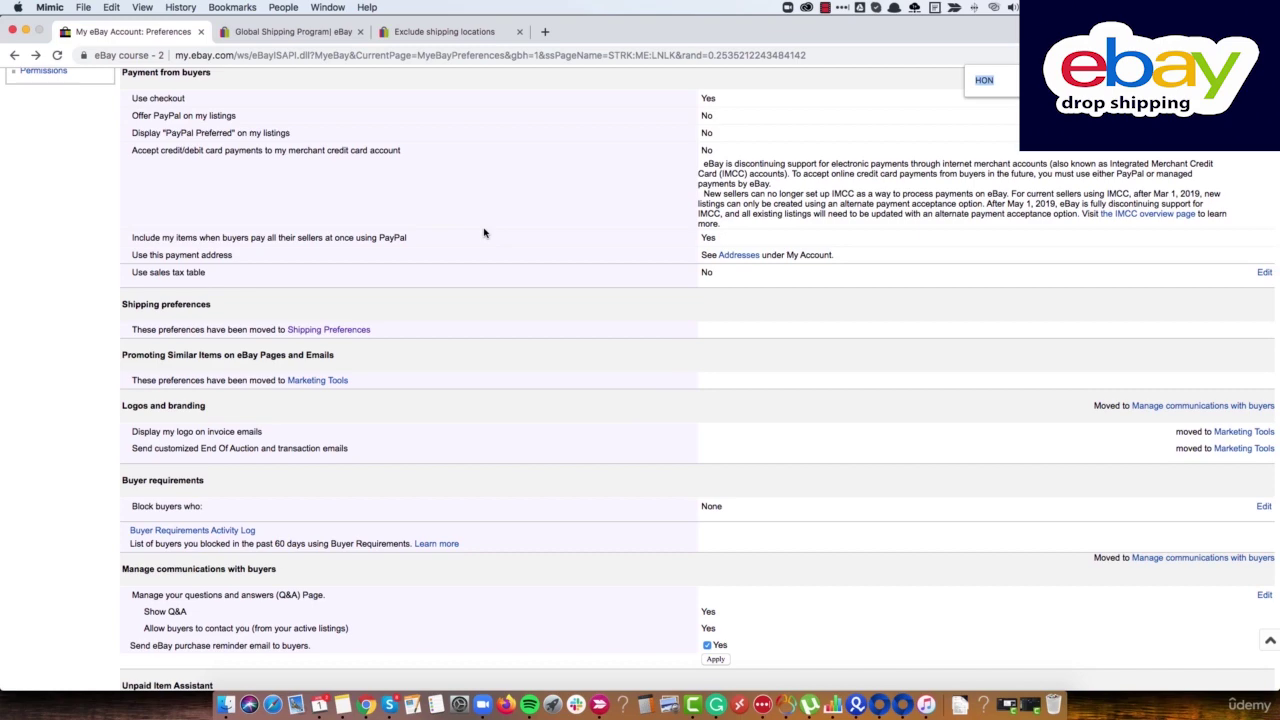
scroll(484, 232, down, 5)
text(U)
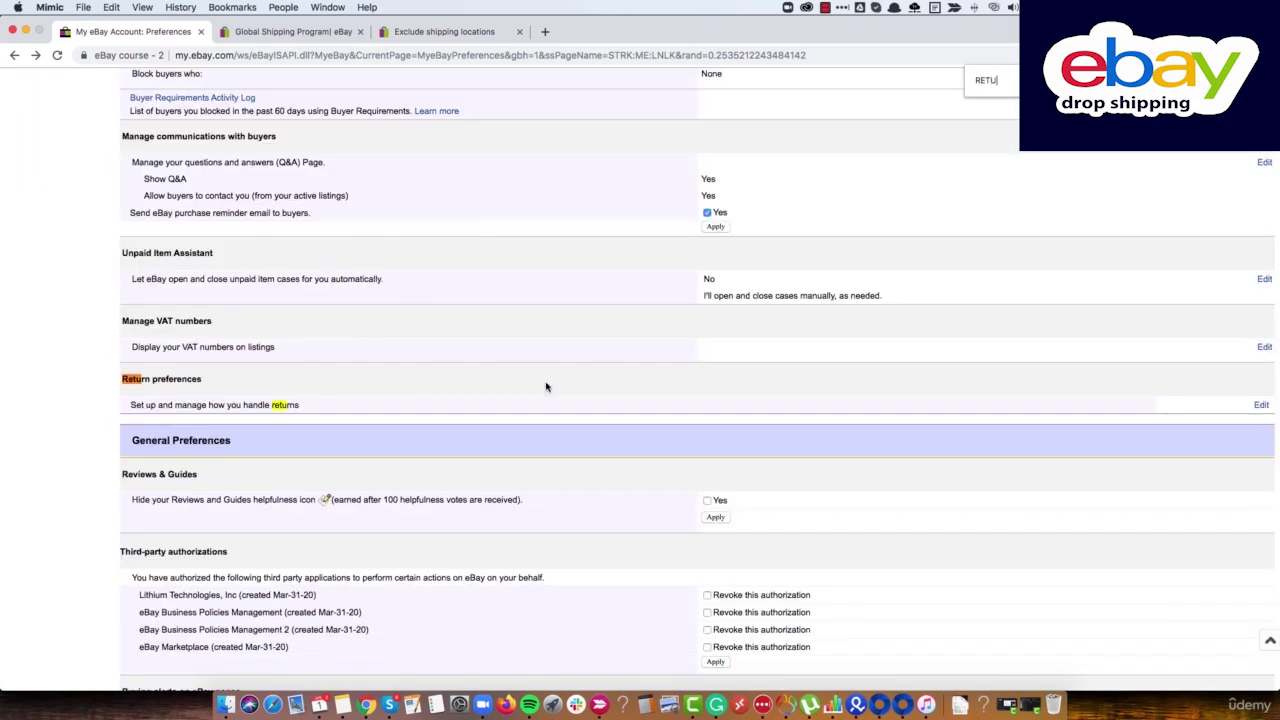
drag(130, 404, 521, 409)
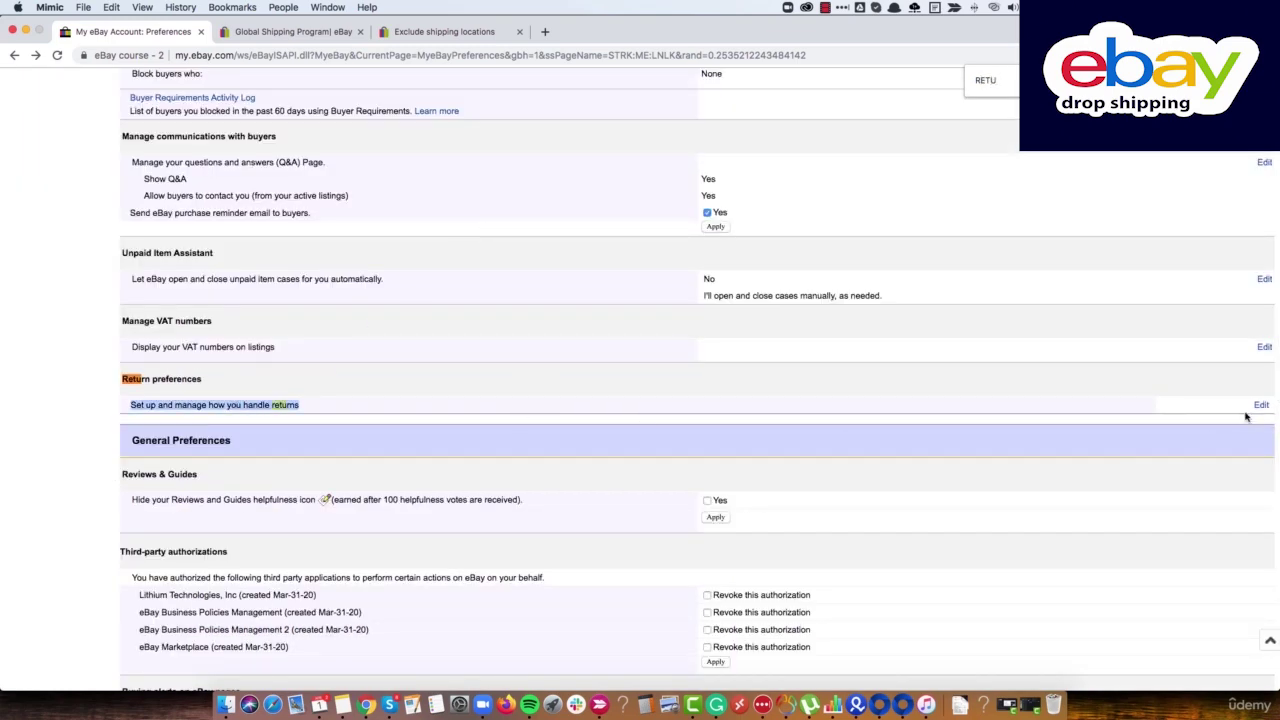
drag(214, 381, 81, 379)
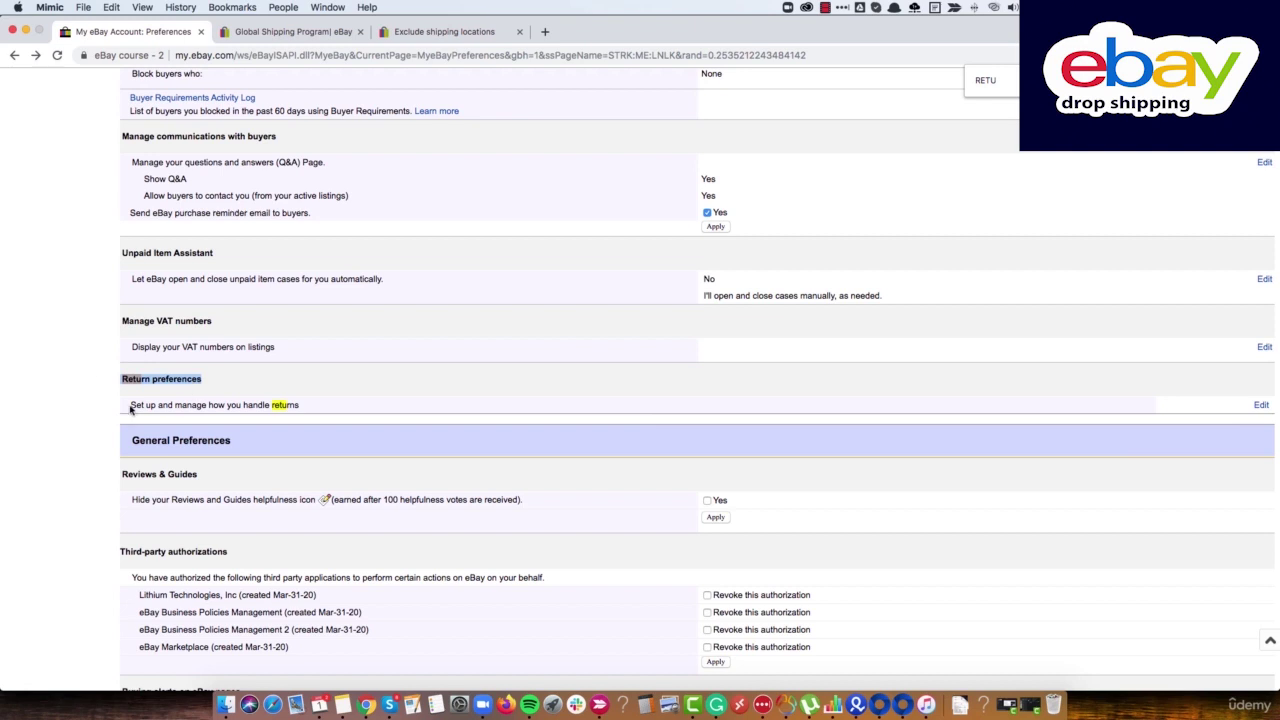
triple_click(292, 405)
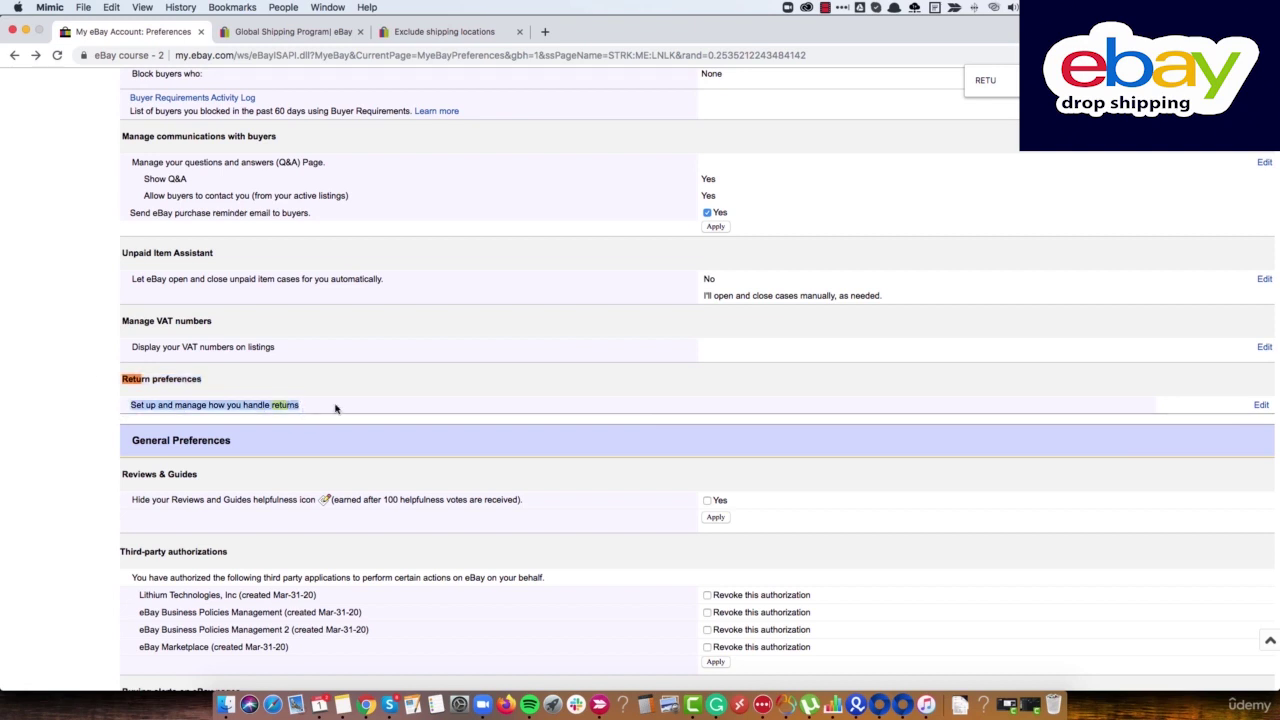
click(1261, 405)
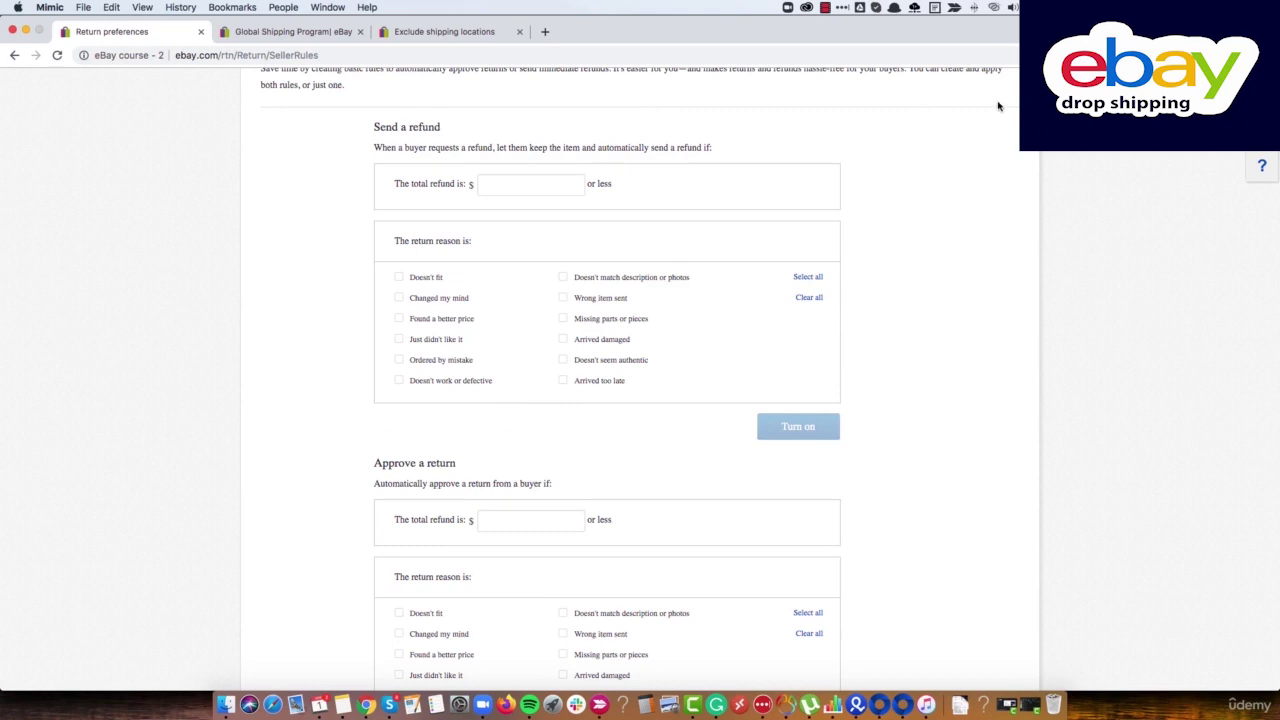
- Turn on the RMA number option for return labels, then go back to My eBay
scroll(506, 471, down, 6)
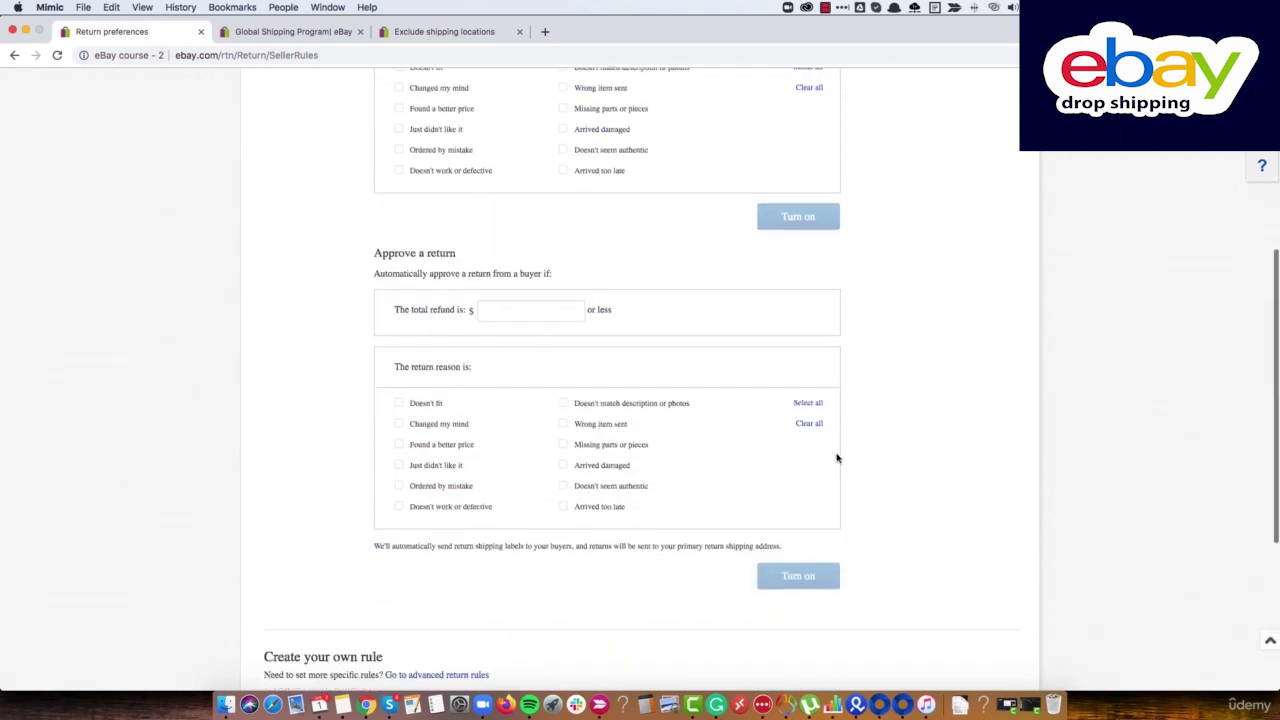
scroll(834, 440, down, 4)
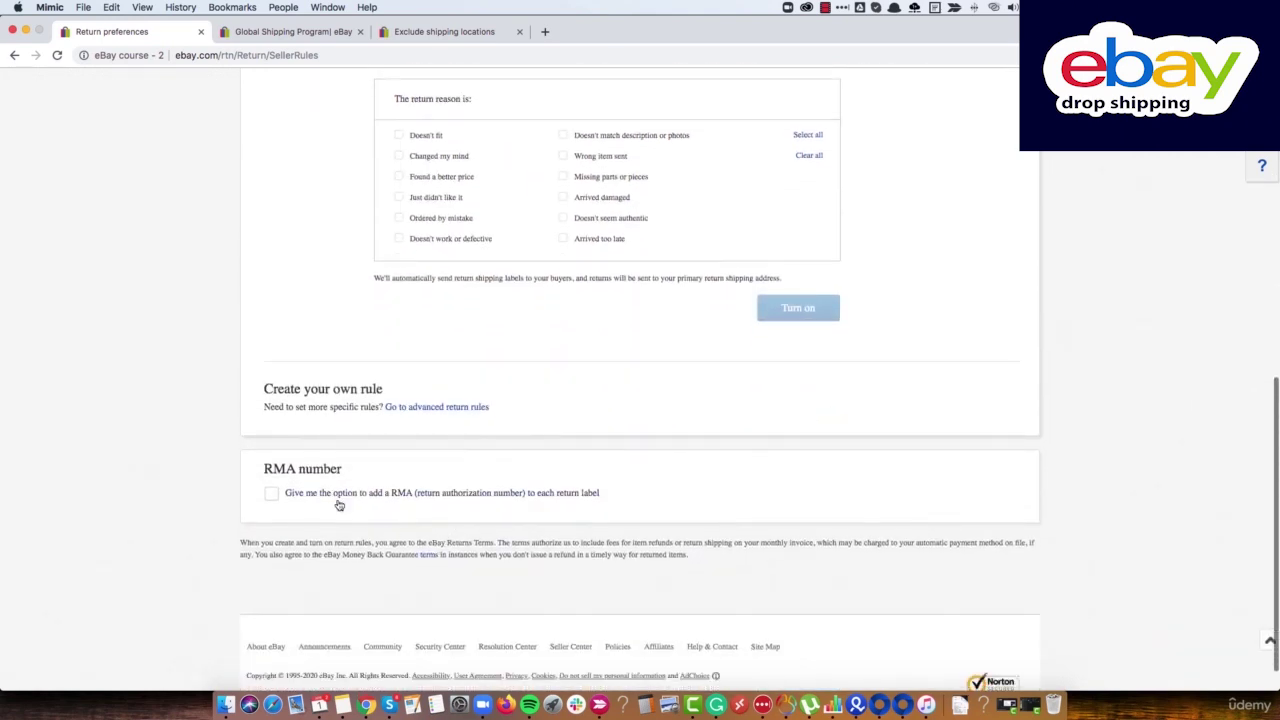
drag(335, 498, 209, 500)
click(217, 500)
click(277, 500)
click(277, 500)
click(369, 497)
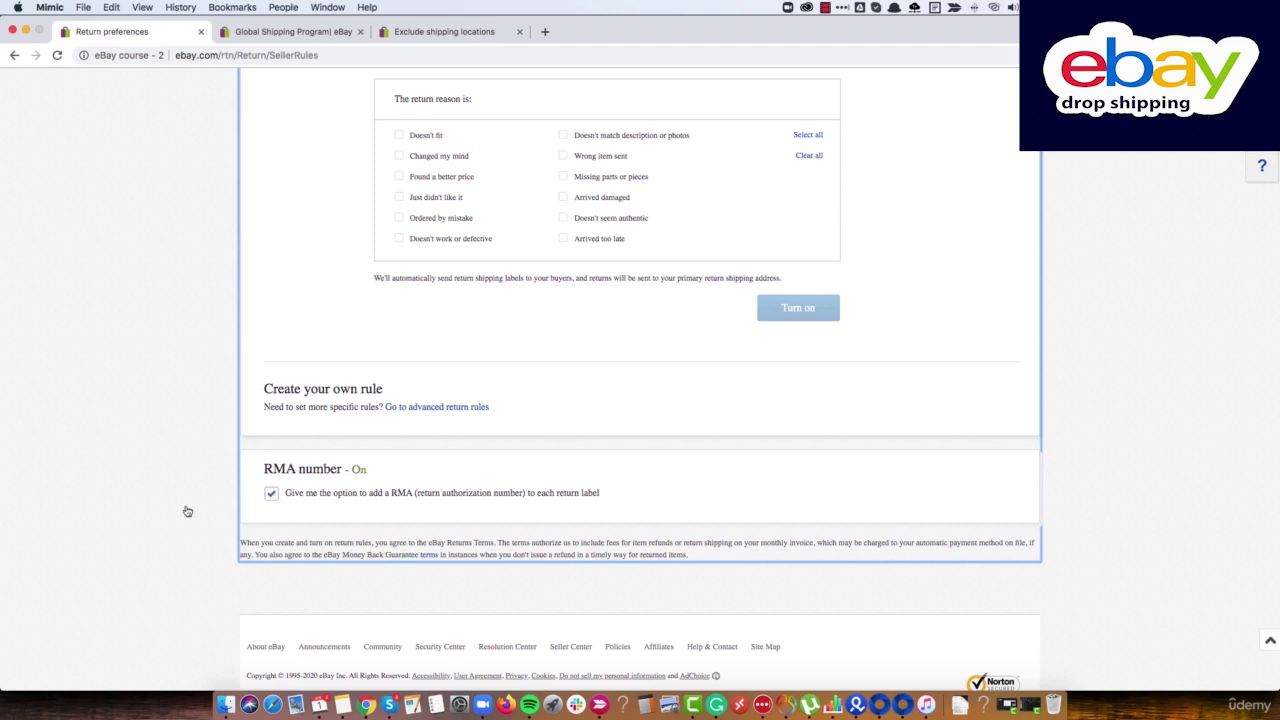
click(273, 497)
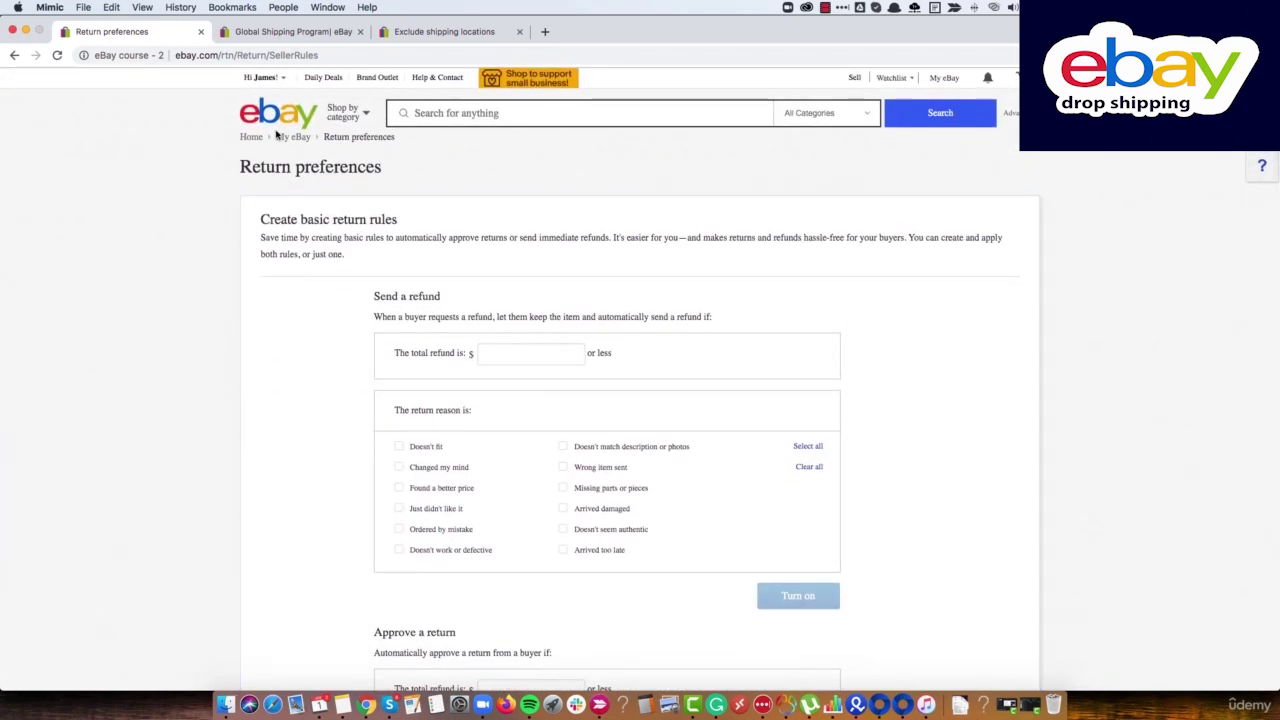
click(291, 139)
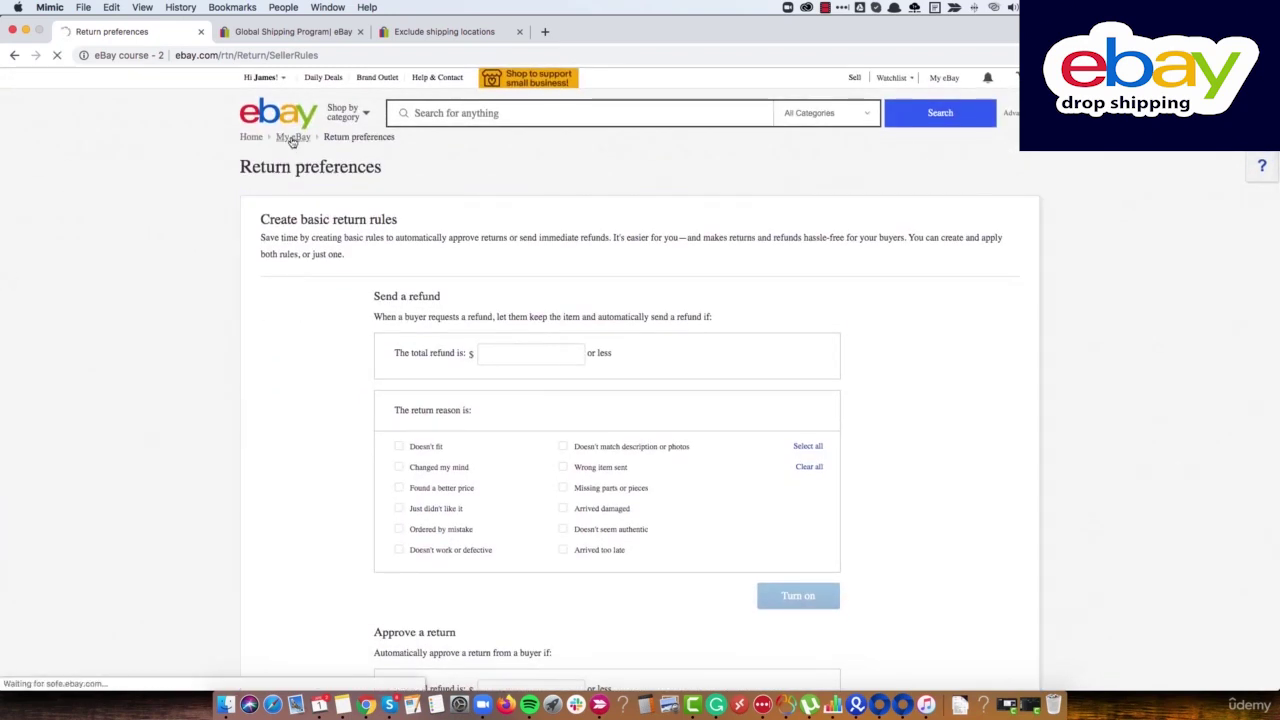
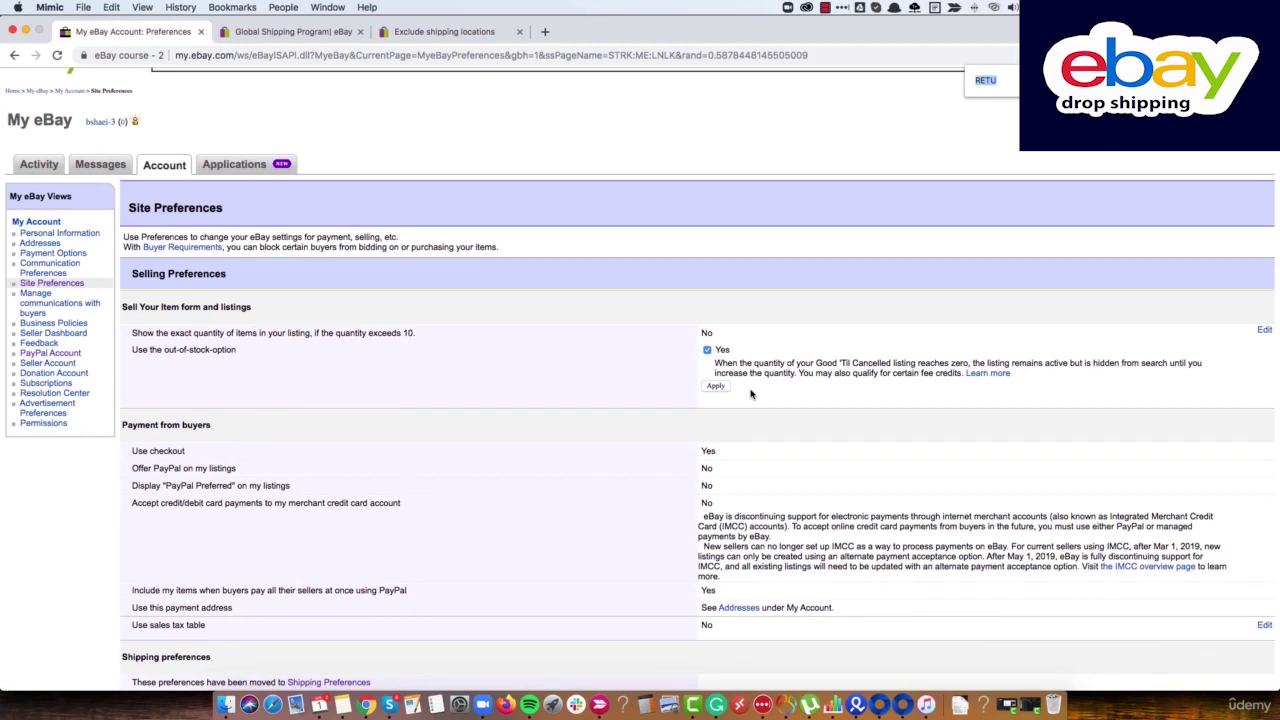
- Find the Unpaid Item Assistant setting by searching the page for 'unpai' and open it for editing
scroll(605, 235, up, 2)
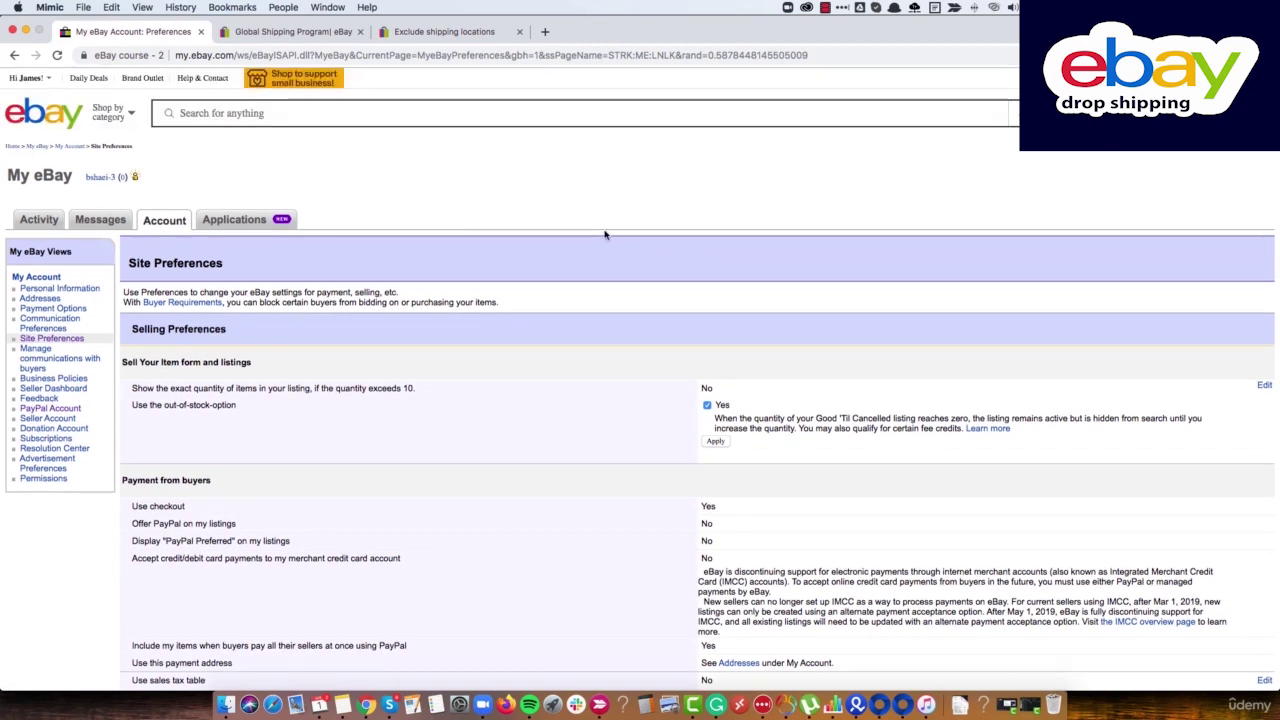
key(super+f)
text(UNPAI)
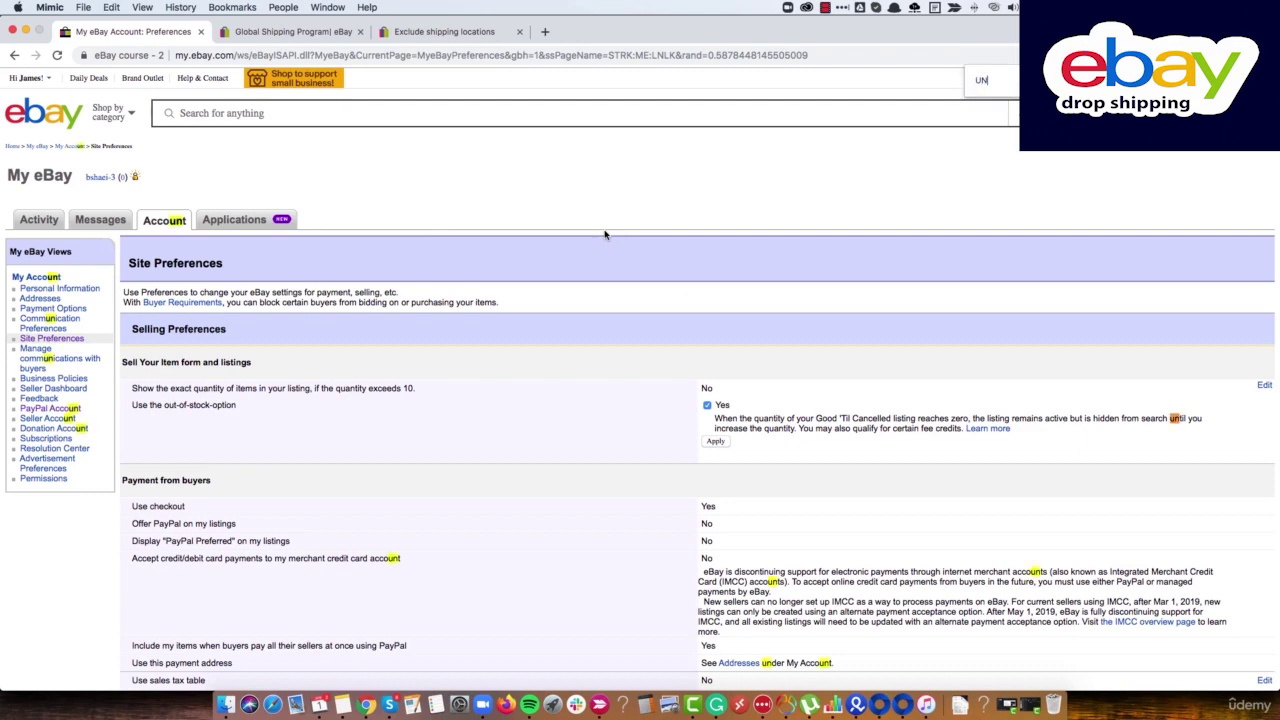
double_click(194, 380)
click(1264, 406)
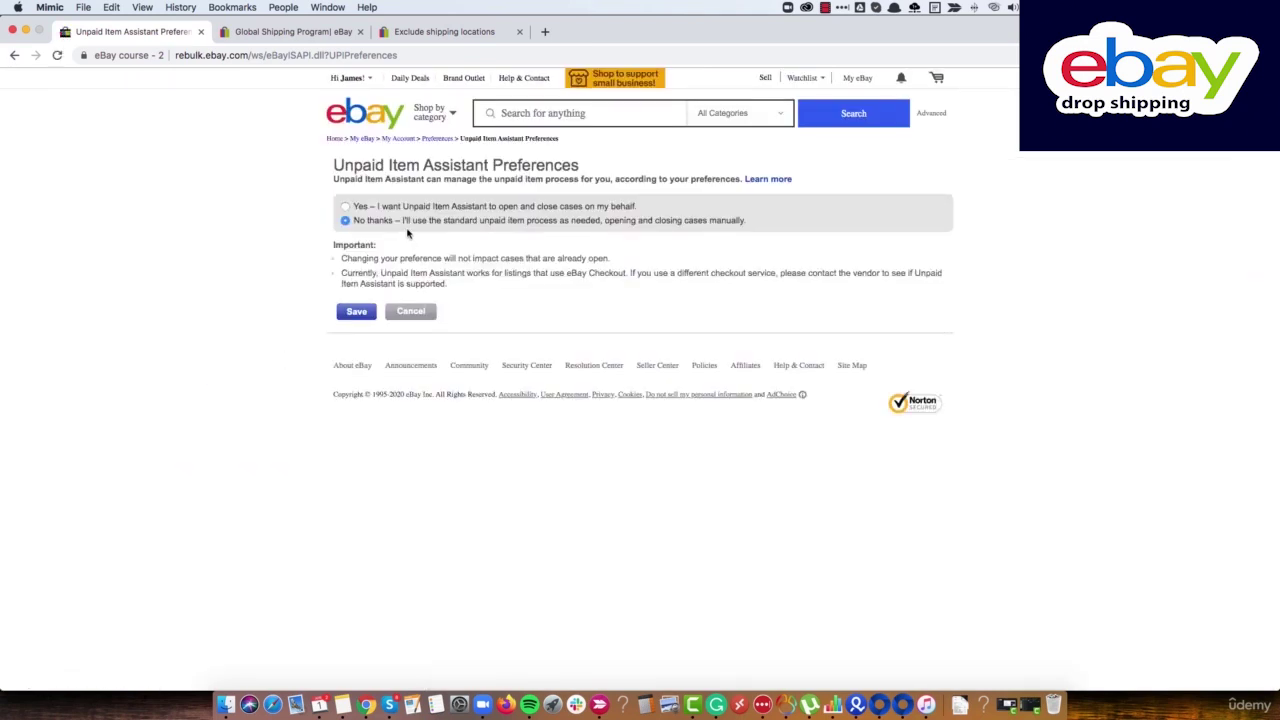
- Turn Unpaid Item Assistant to Yes with case-opened and case-closed emails set to None, then save
click(346, 207)
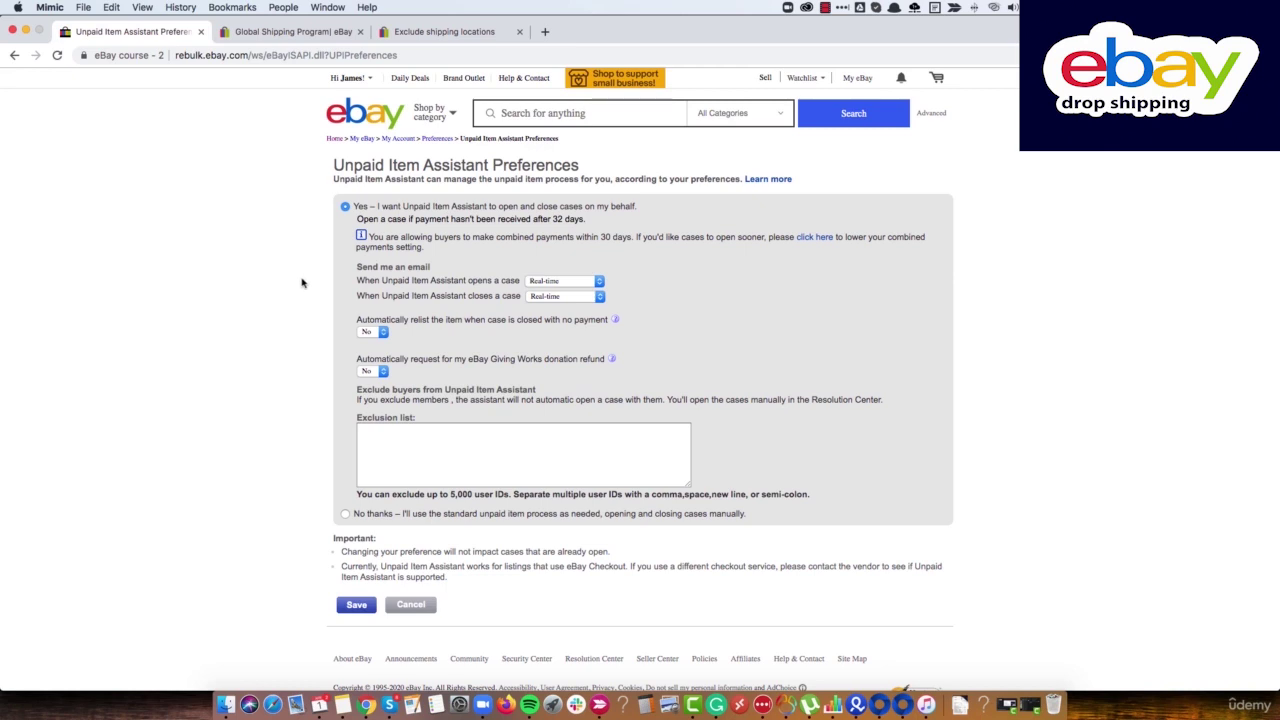
click(558, 281)
click(558, 282)
click(563, 297)
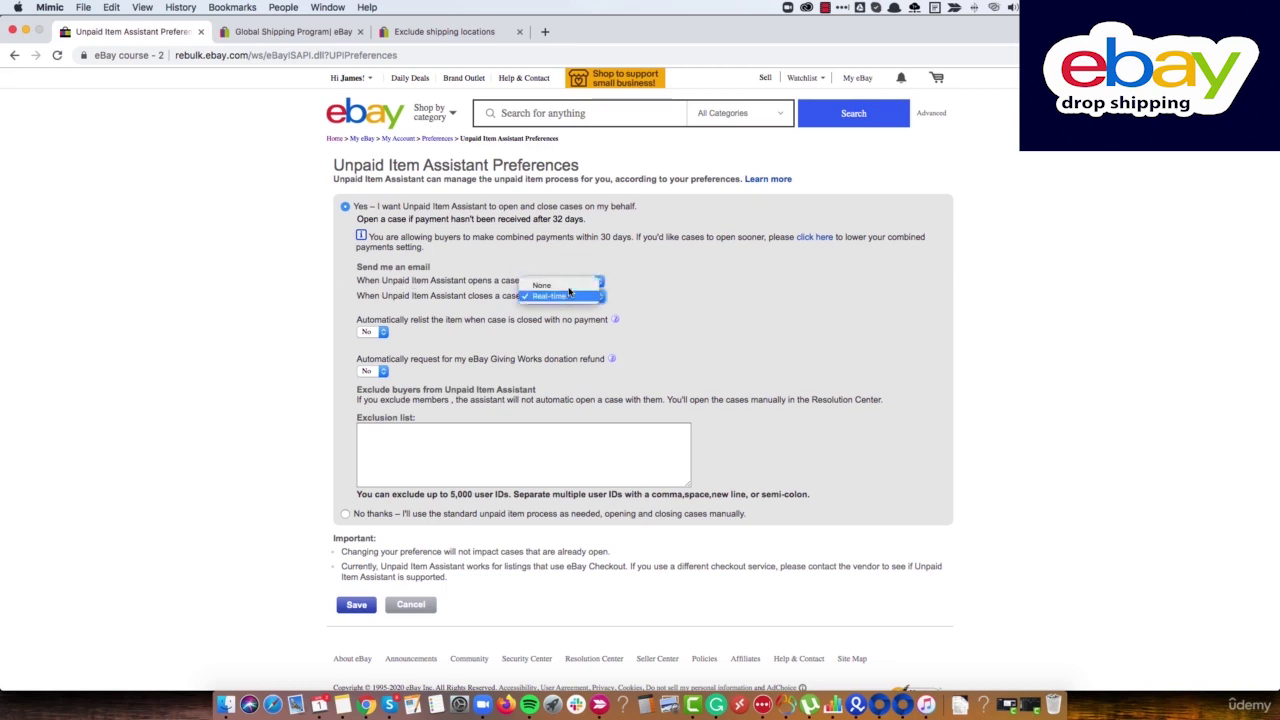
click(570, 286)
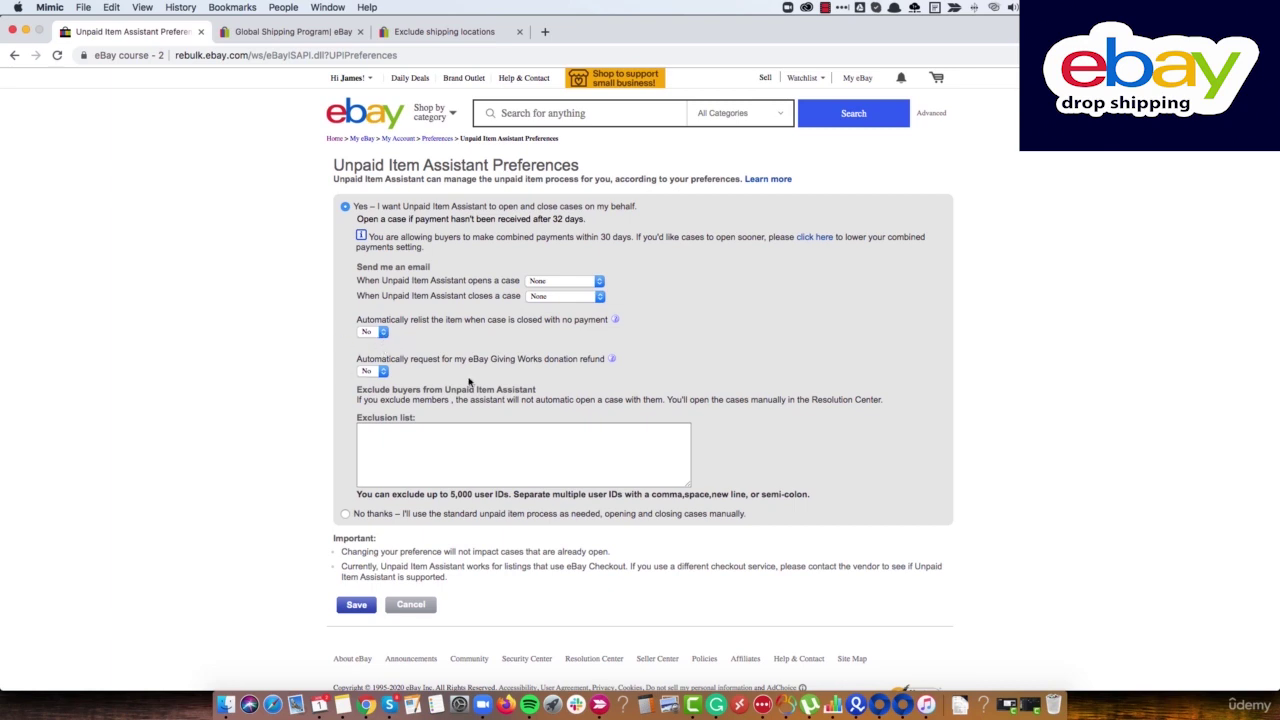
scroll(468, 381, down, 2)
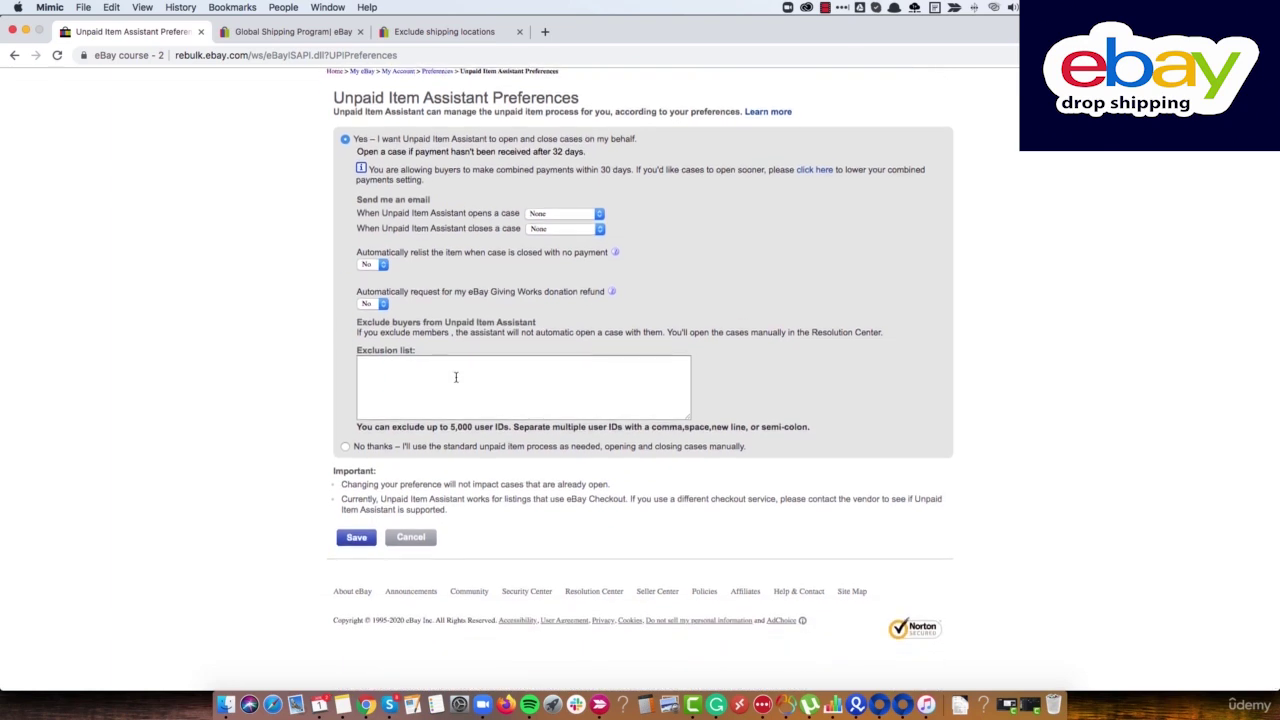
click(358, 539)
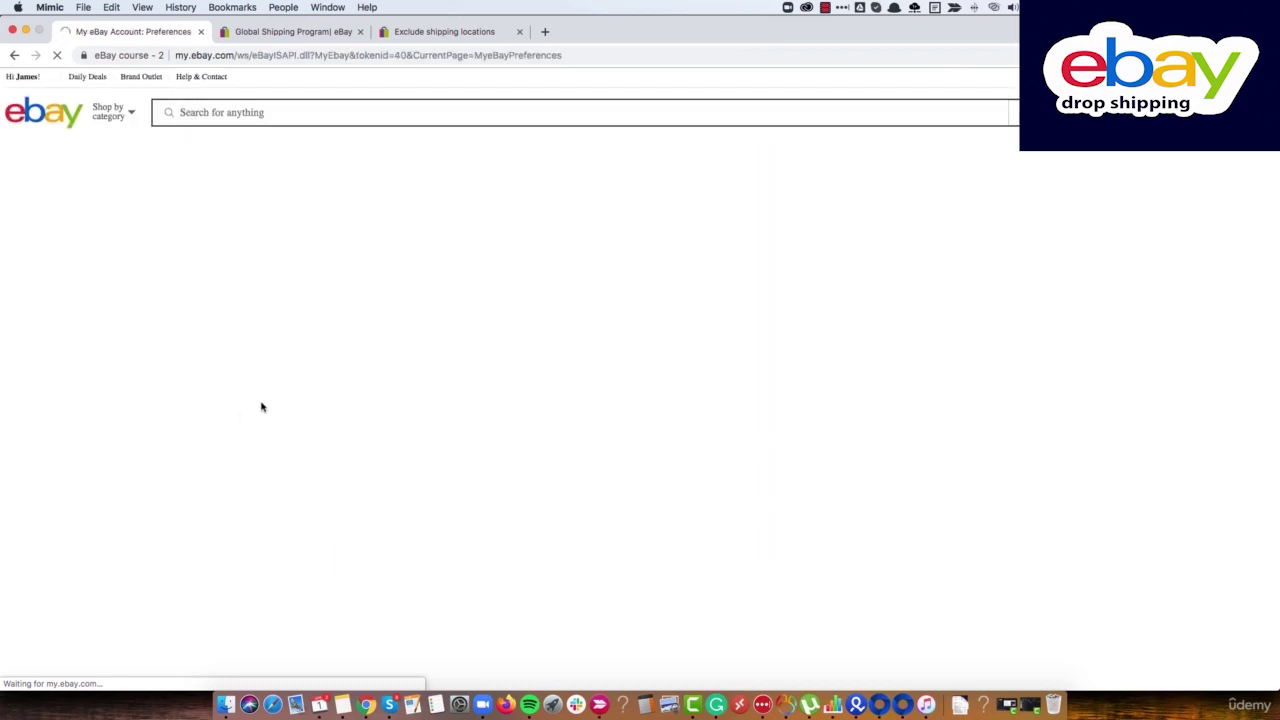
scroll(270, 434, down, 5)
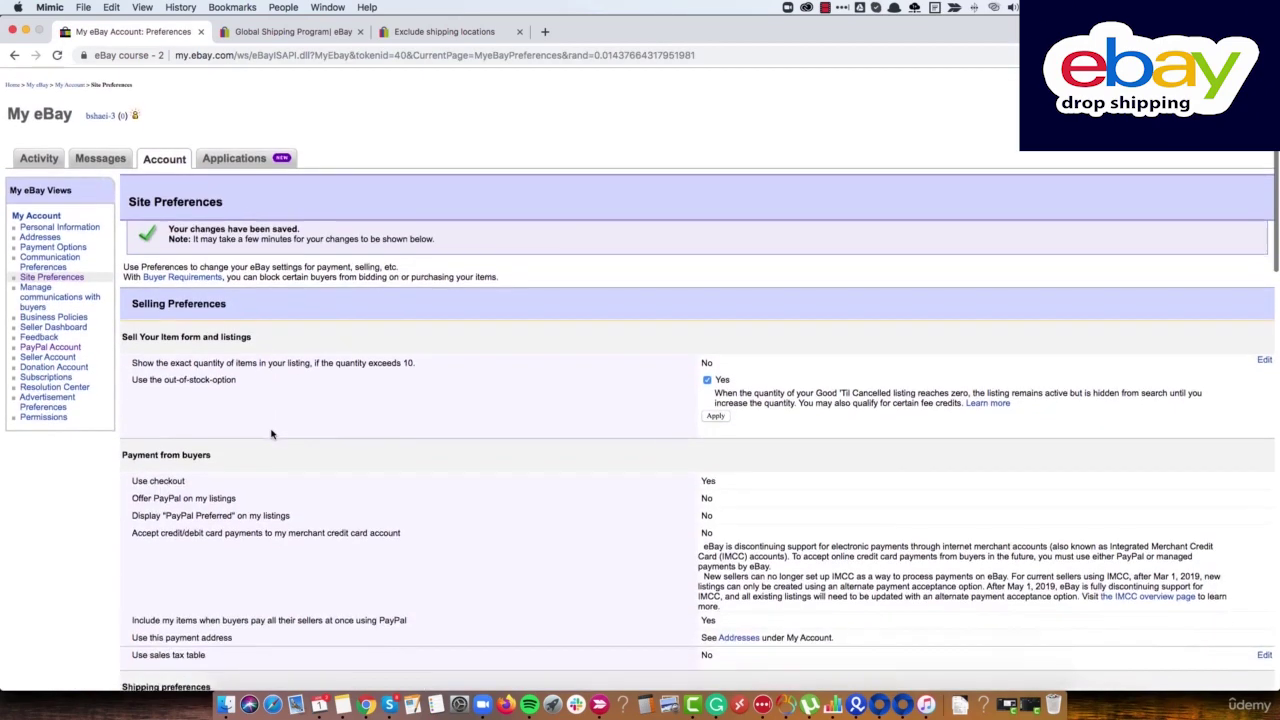
scroll(270, 434, down, 3)
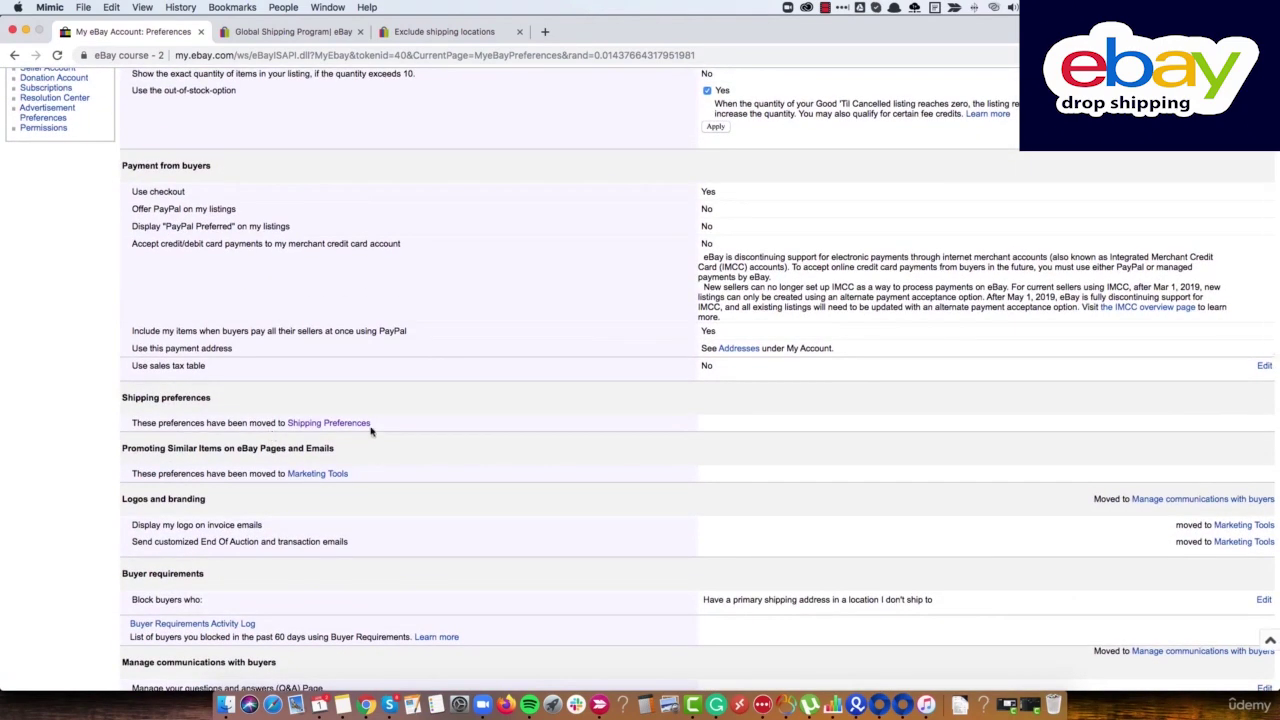
scroll(400, 431, up, 1)
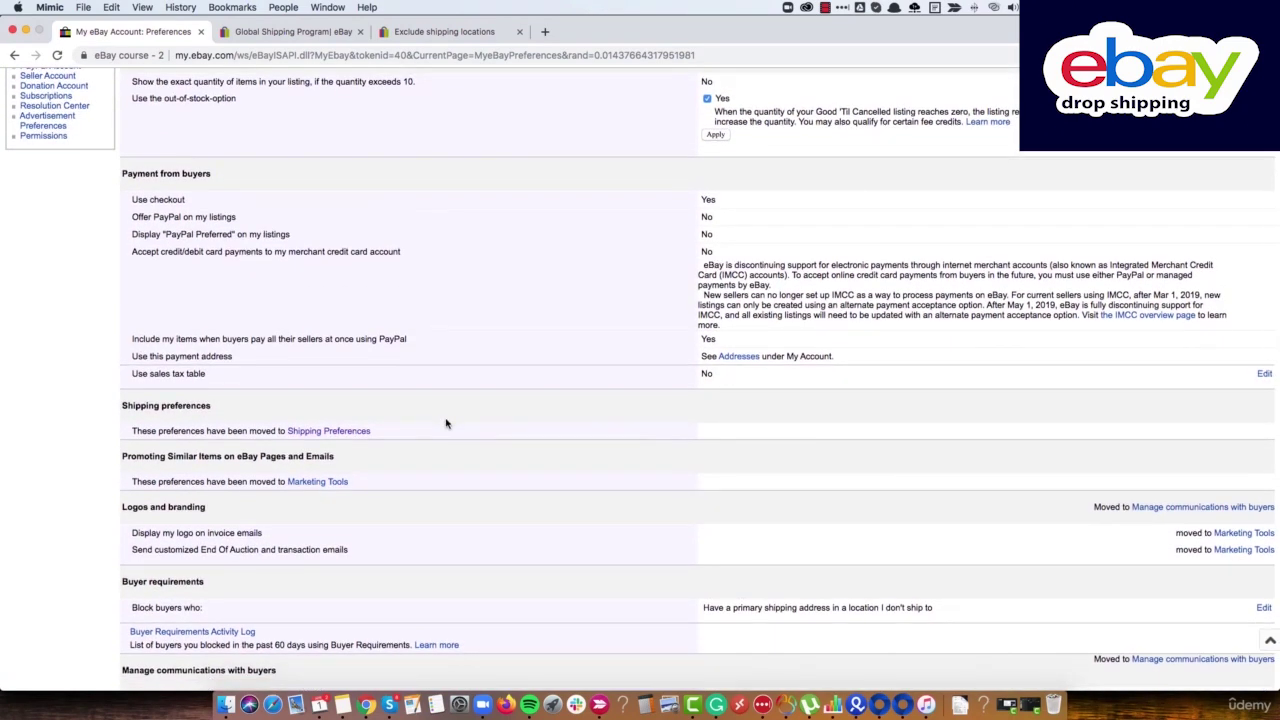
scroll(446, 423, down, 15)
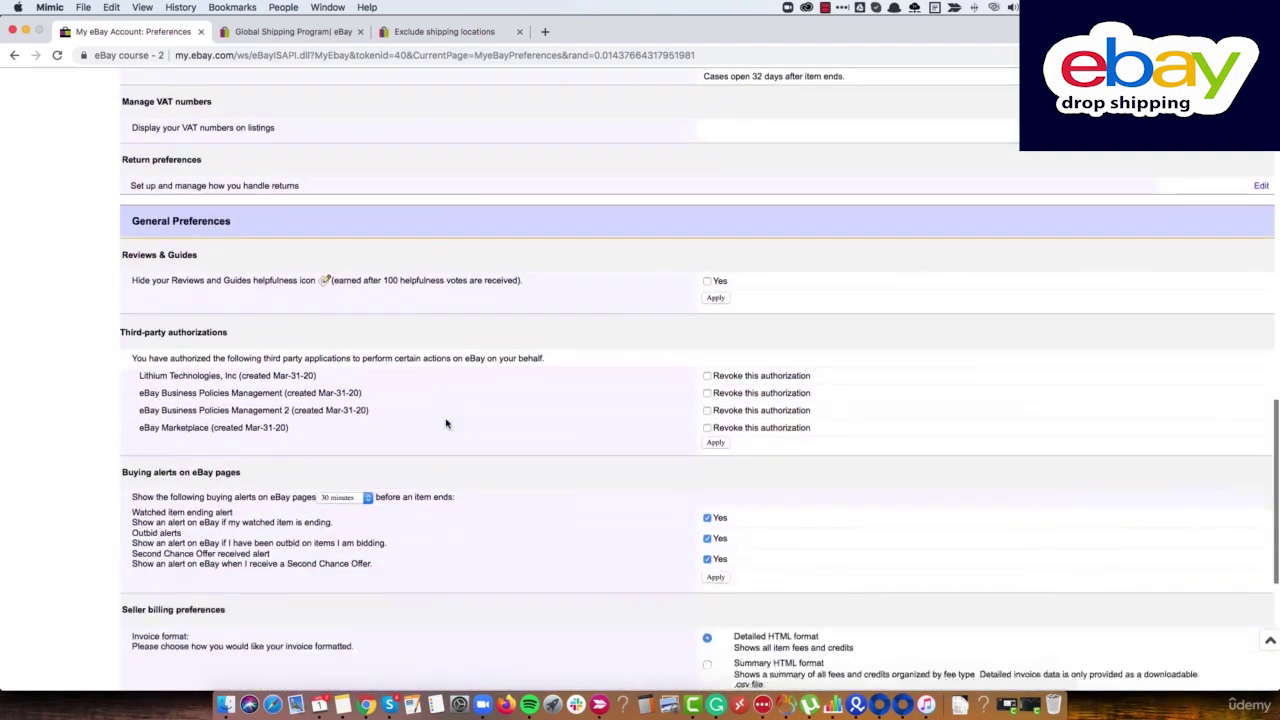
scroll(446, 420, down, 5)
scroll(446, 423, up, 15)
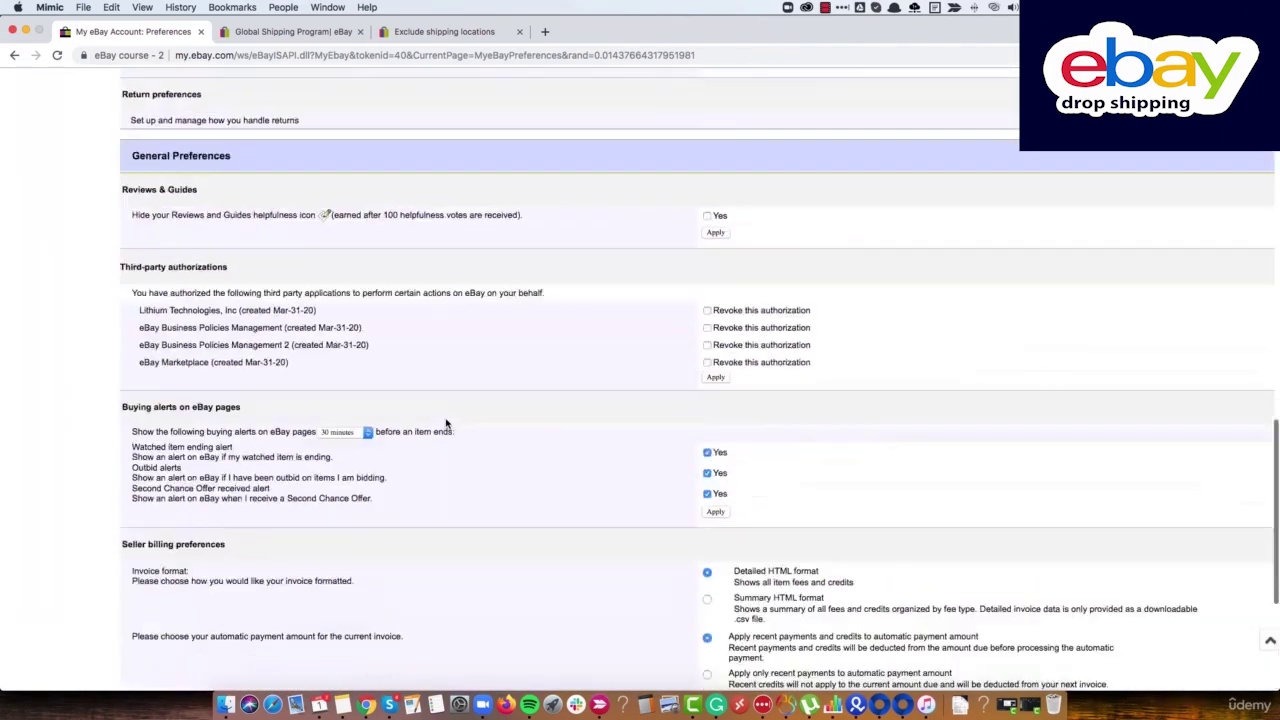
scroll(446, 423, down, 1)
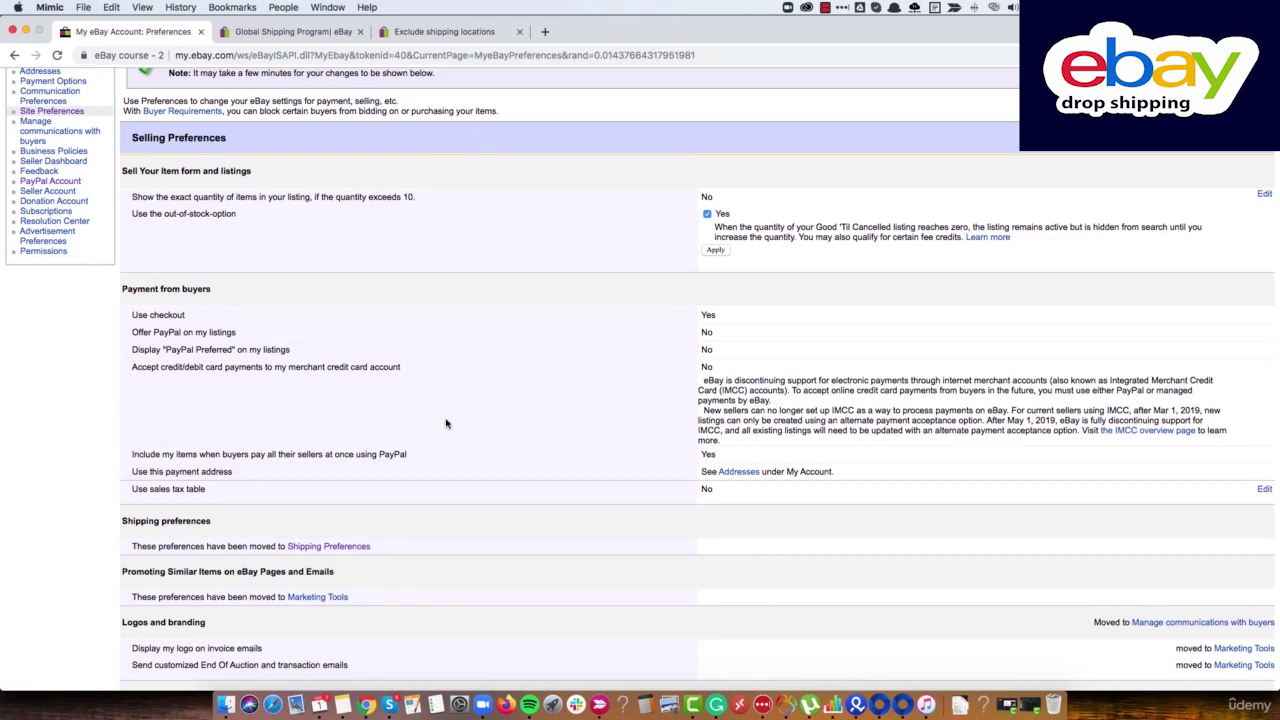
key(super+f)
text(addre)
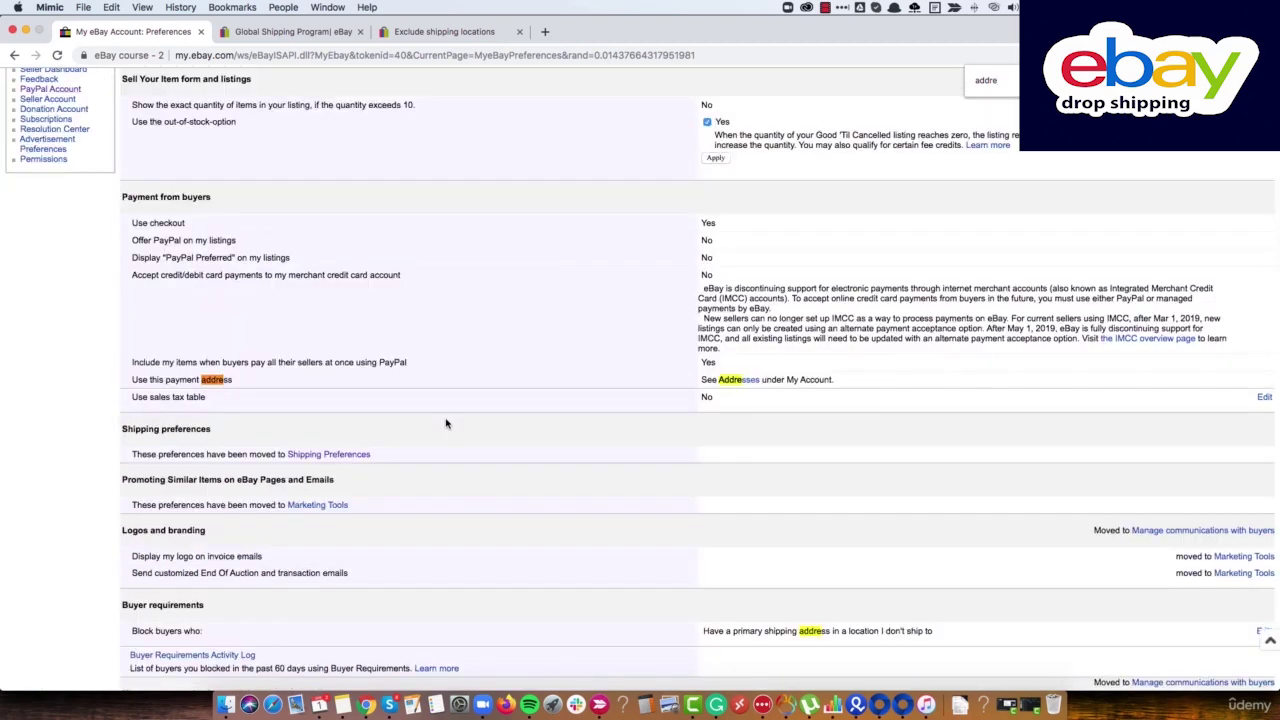
key(Return)
key(Return)
key(Return)
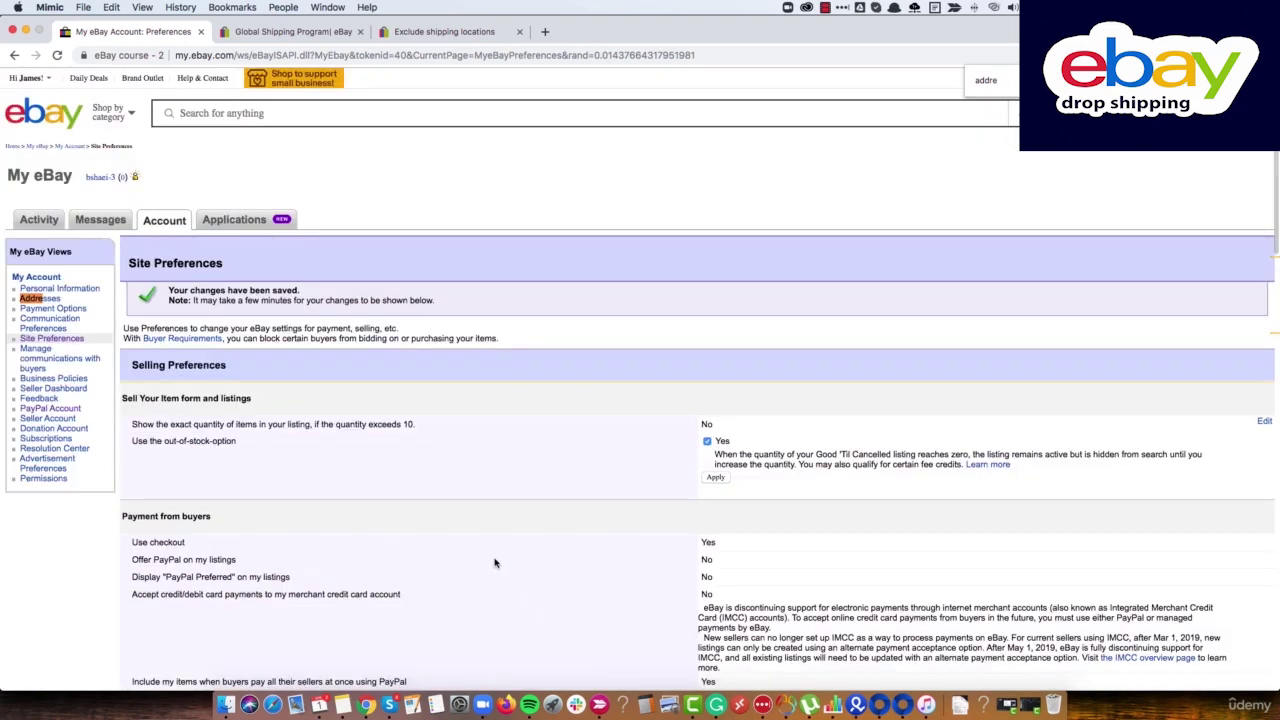
- From Addresses, choose Add for the return address and sign in to reach the form
click(51, 300)
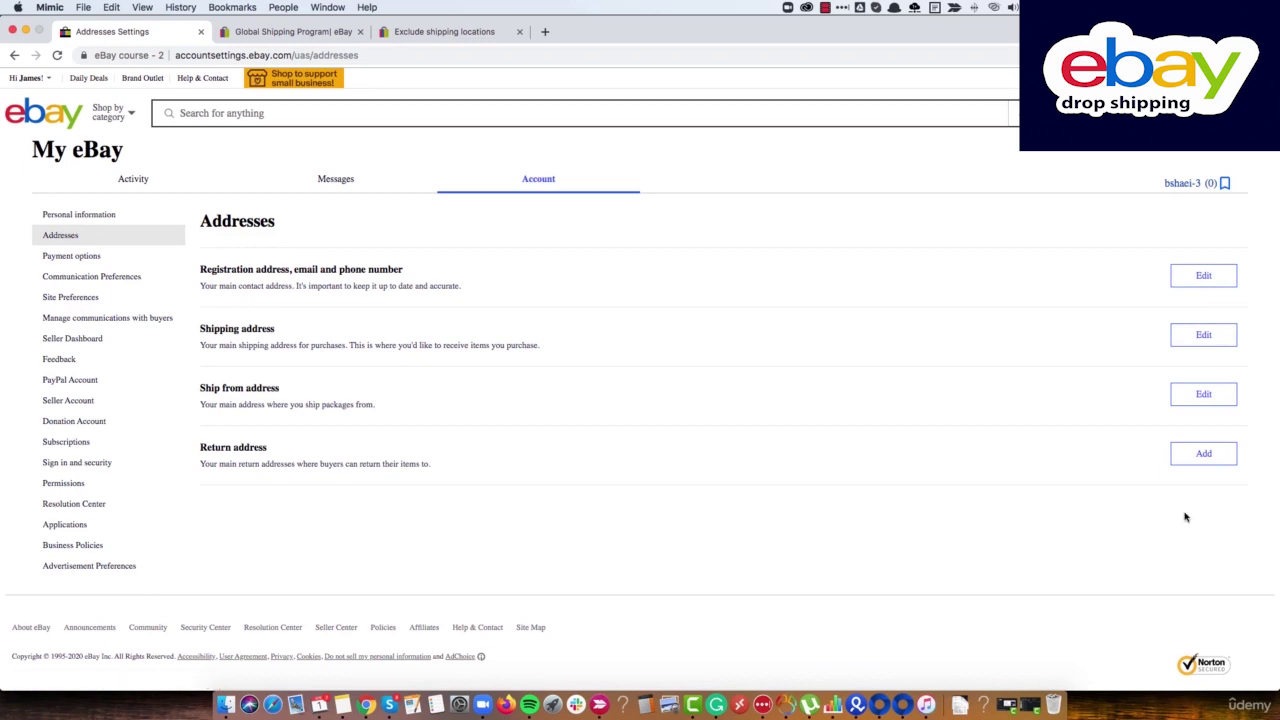
click(1202, 455)
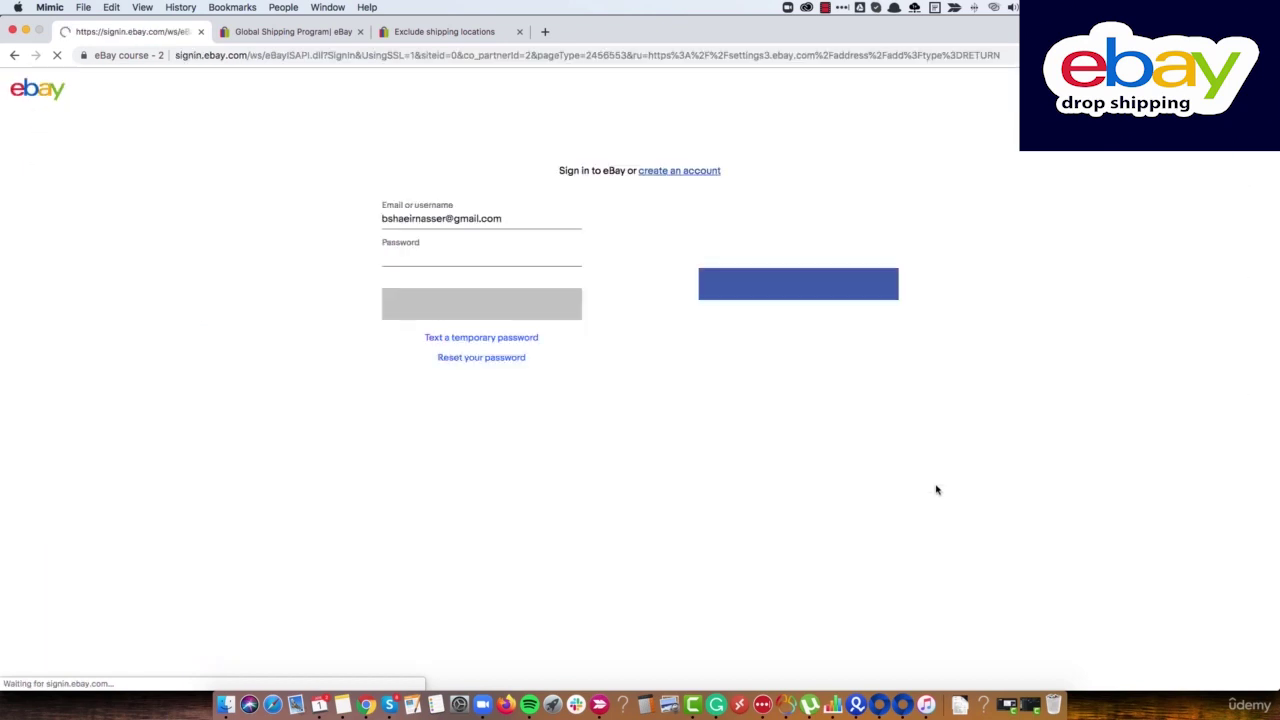
click(490, 304)
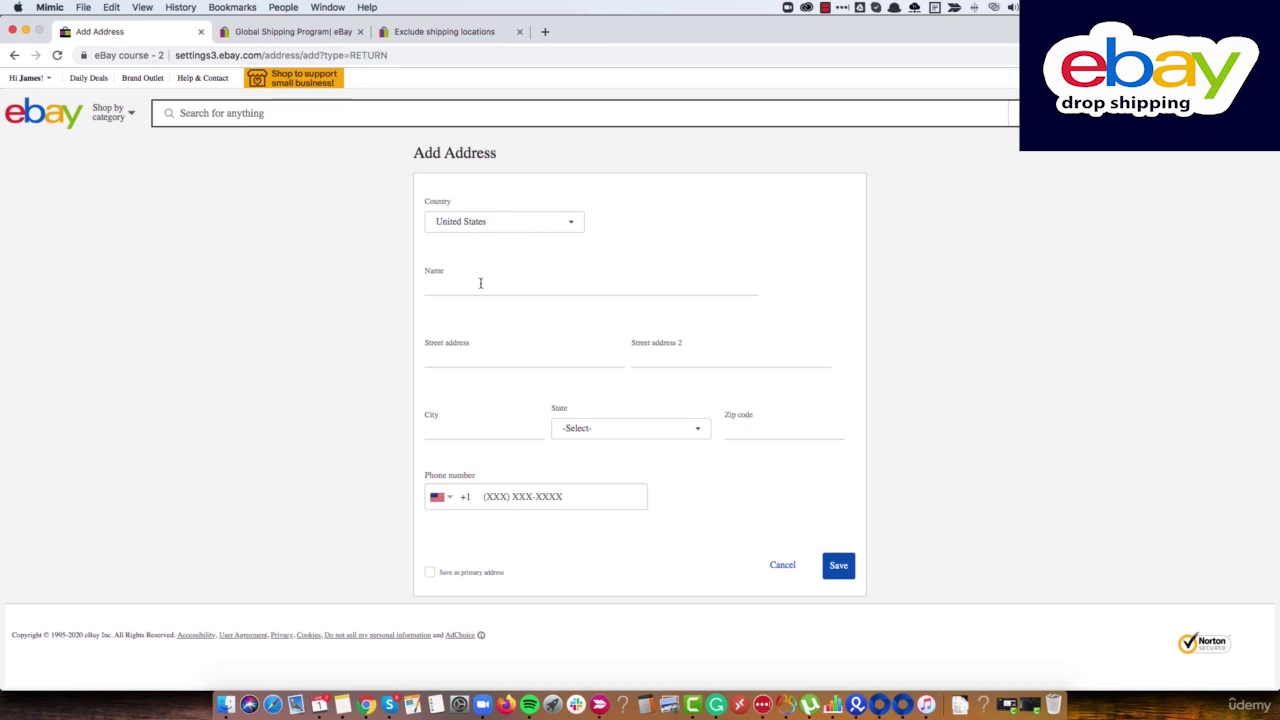
- Enter the account holder's full name in the return address Name field
click(480, 283)
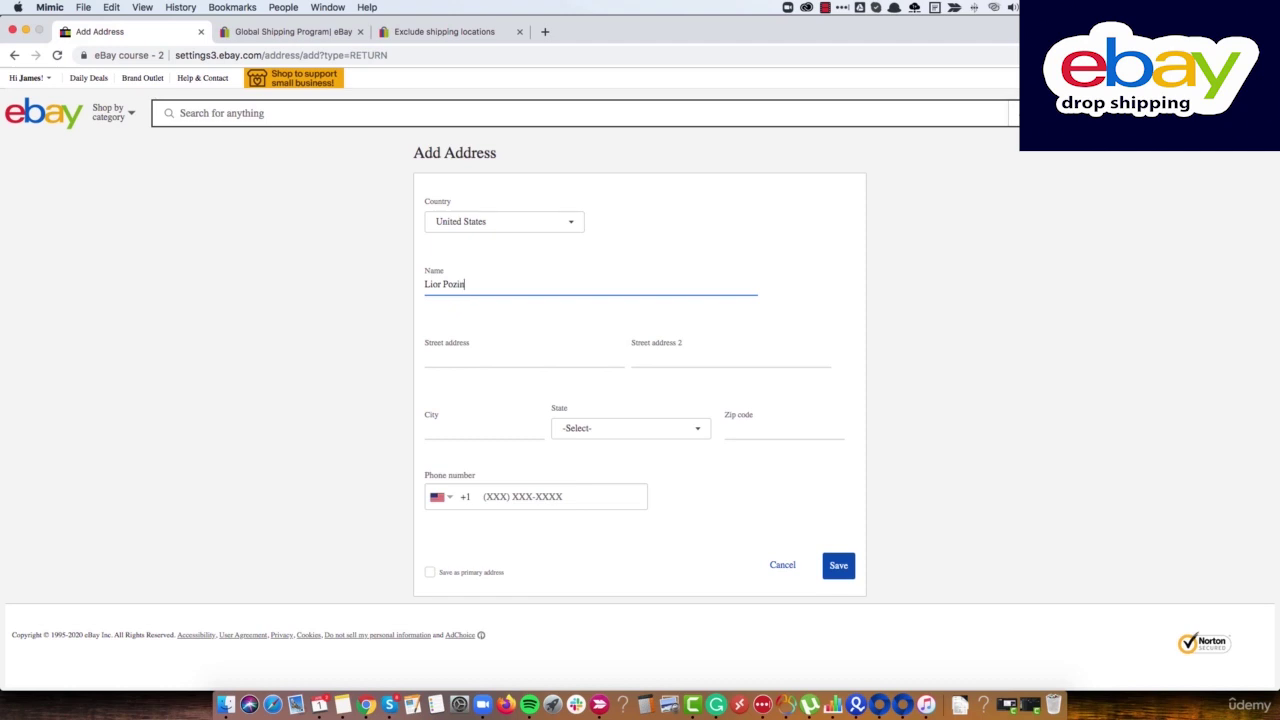
key(Tab)
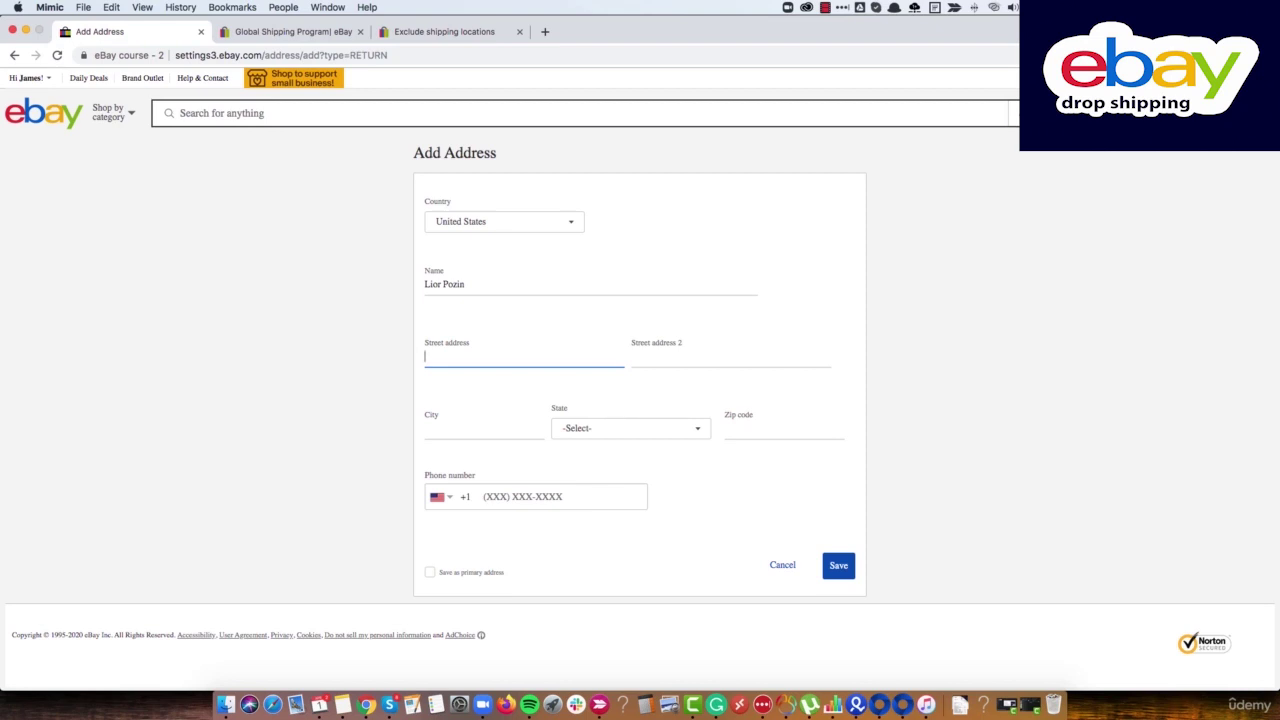
- Fill the street lines with 'Do Not' and 'Ship To This Address - Contact US'
text(a)
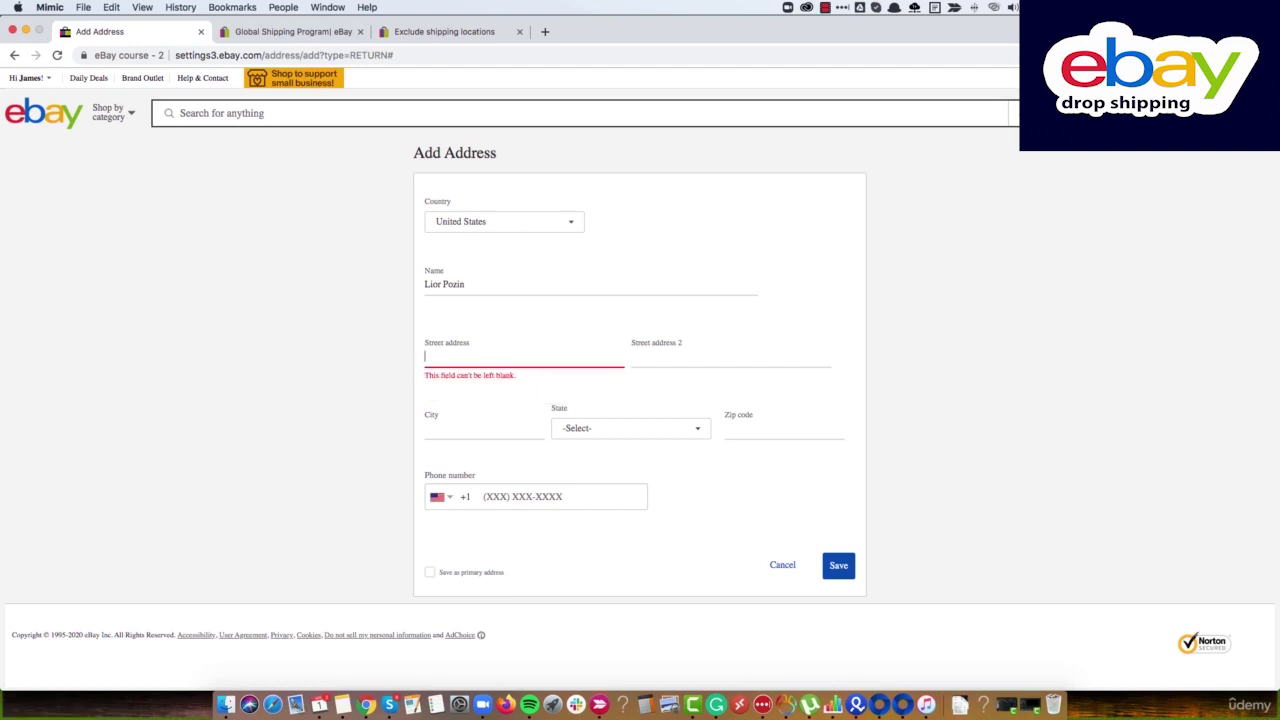
text(Do Not)
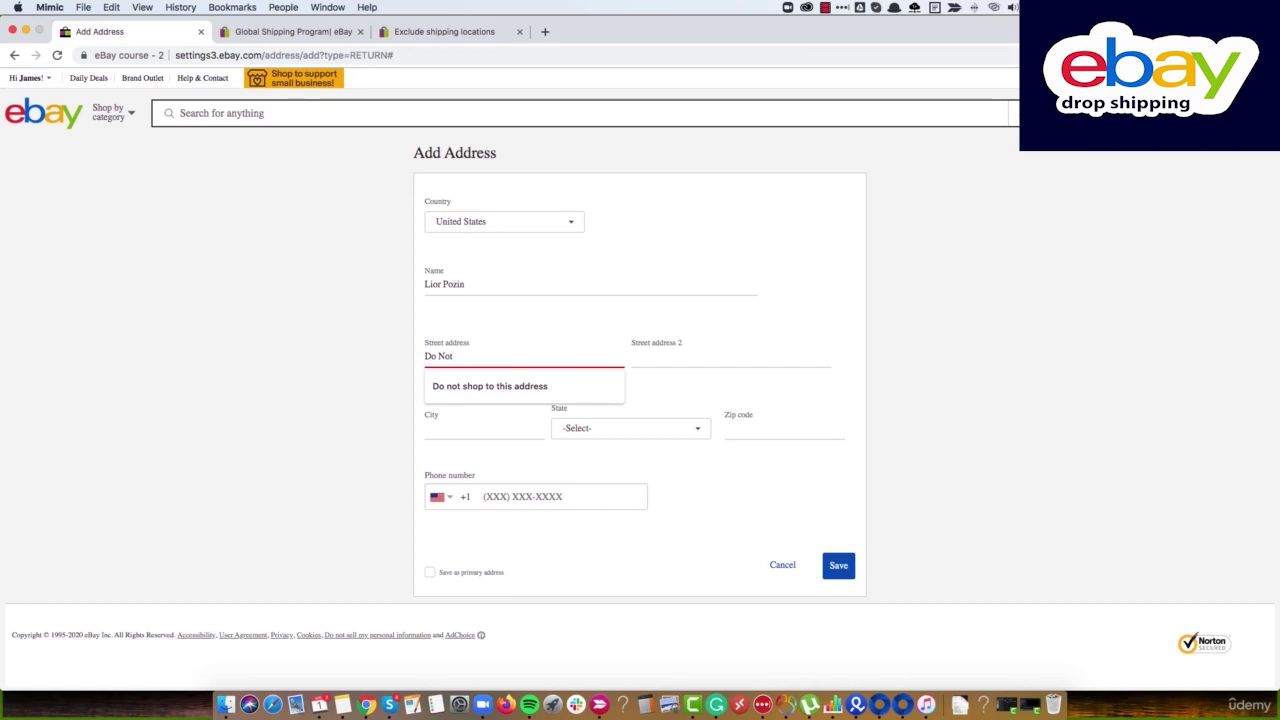
key(ctrl+a)
key(BackSpace)
text(C)
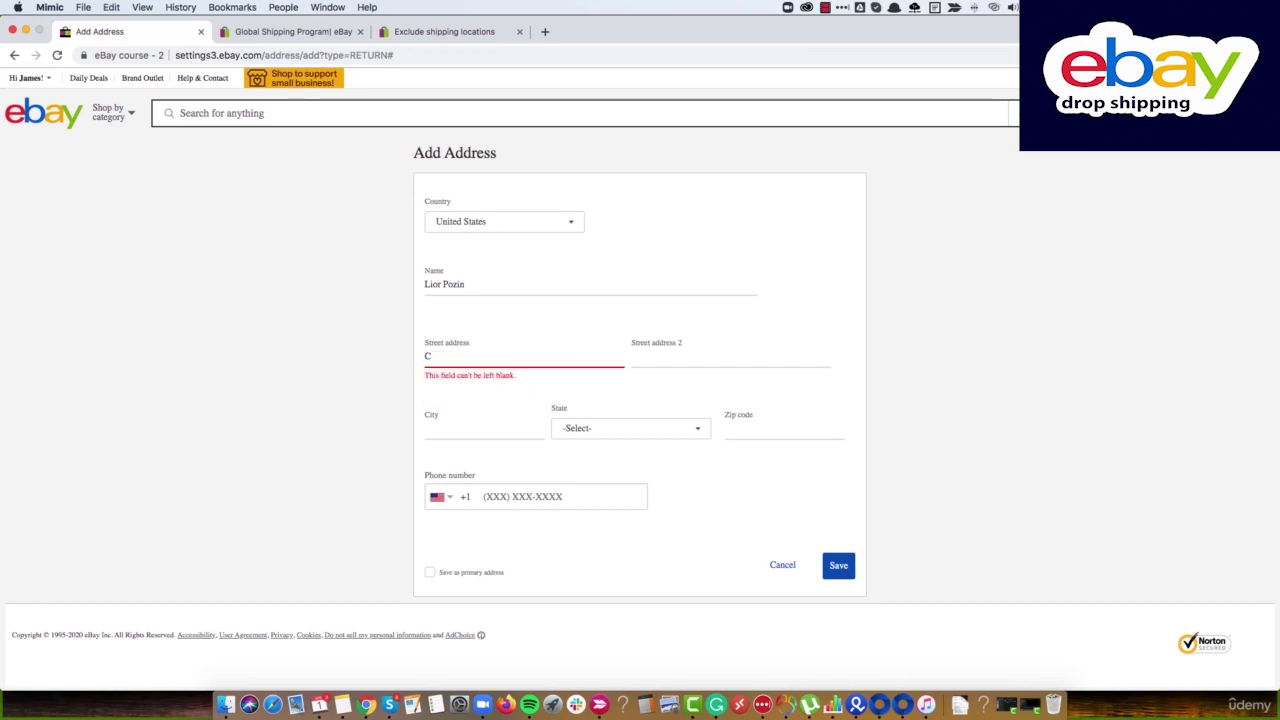
key(BackSpace)
text(Do)
key(BackSpace)
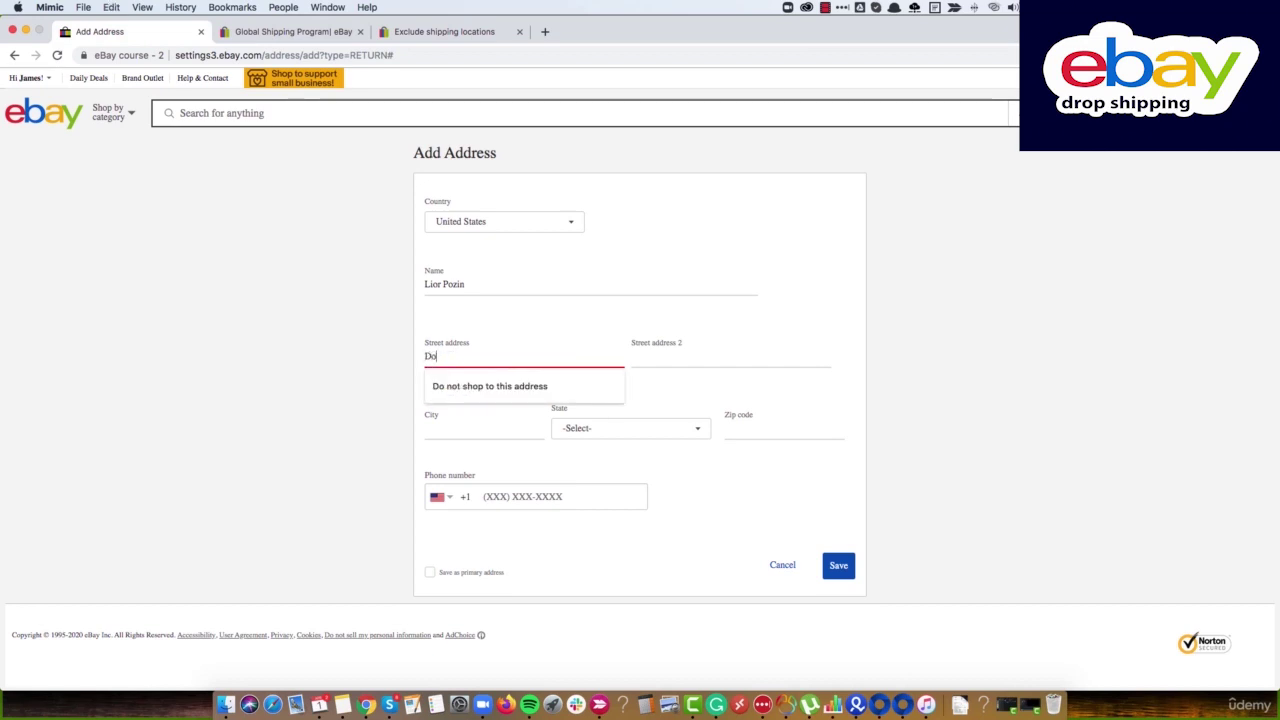
text(Not)
key(Tab)
text(Ship To)
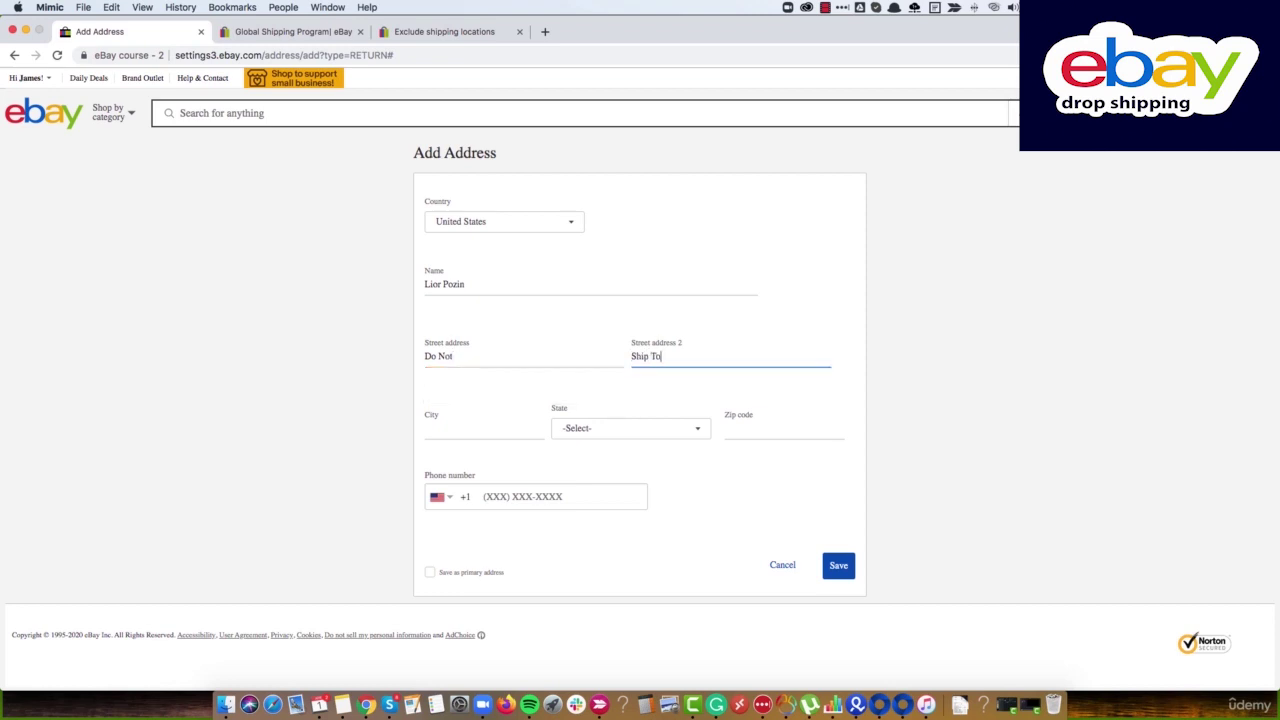
text( This A)
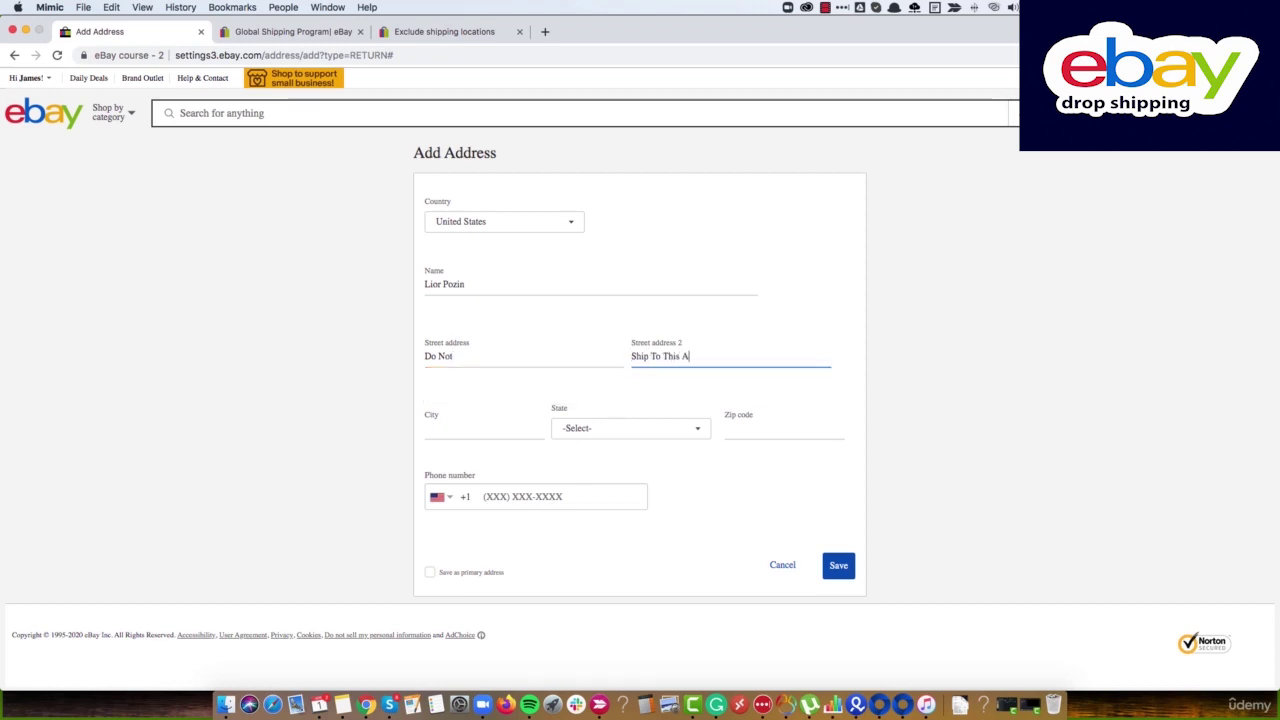
text(ddress - Co)
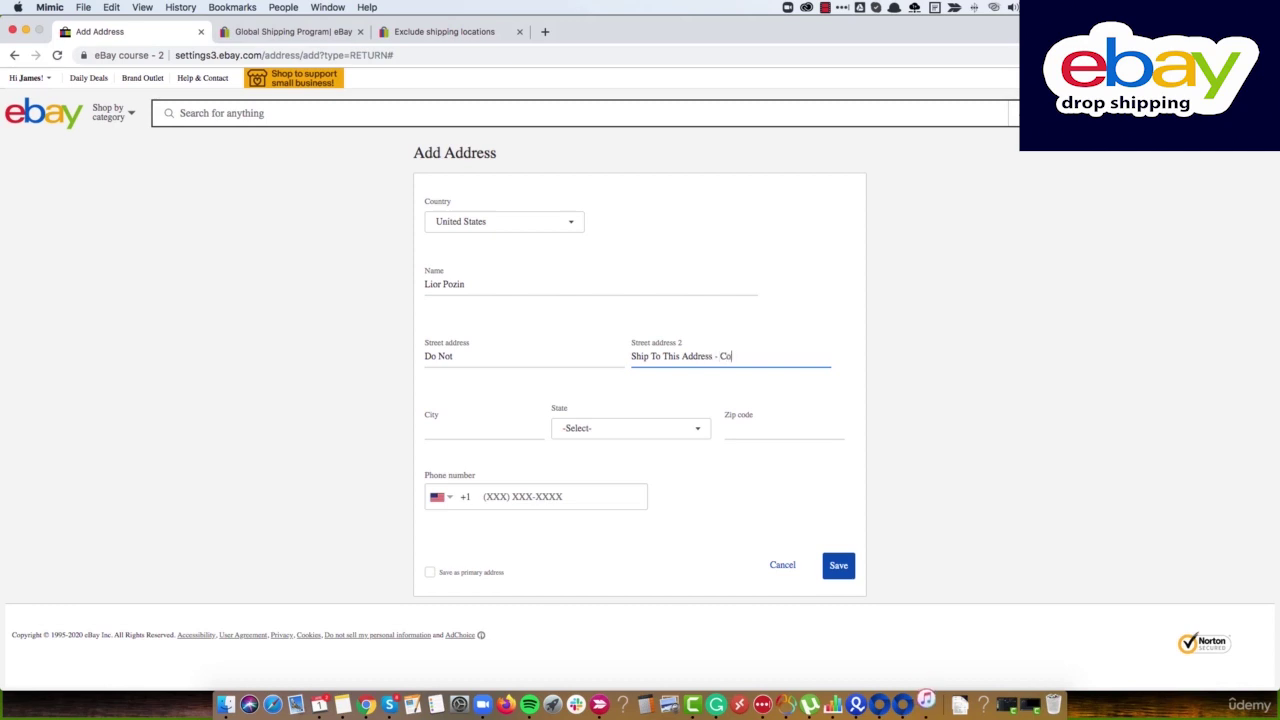
text(ntact US)
key(Tab)
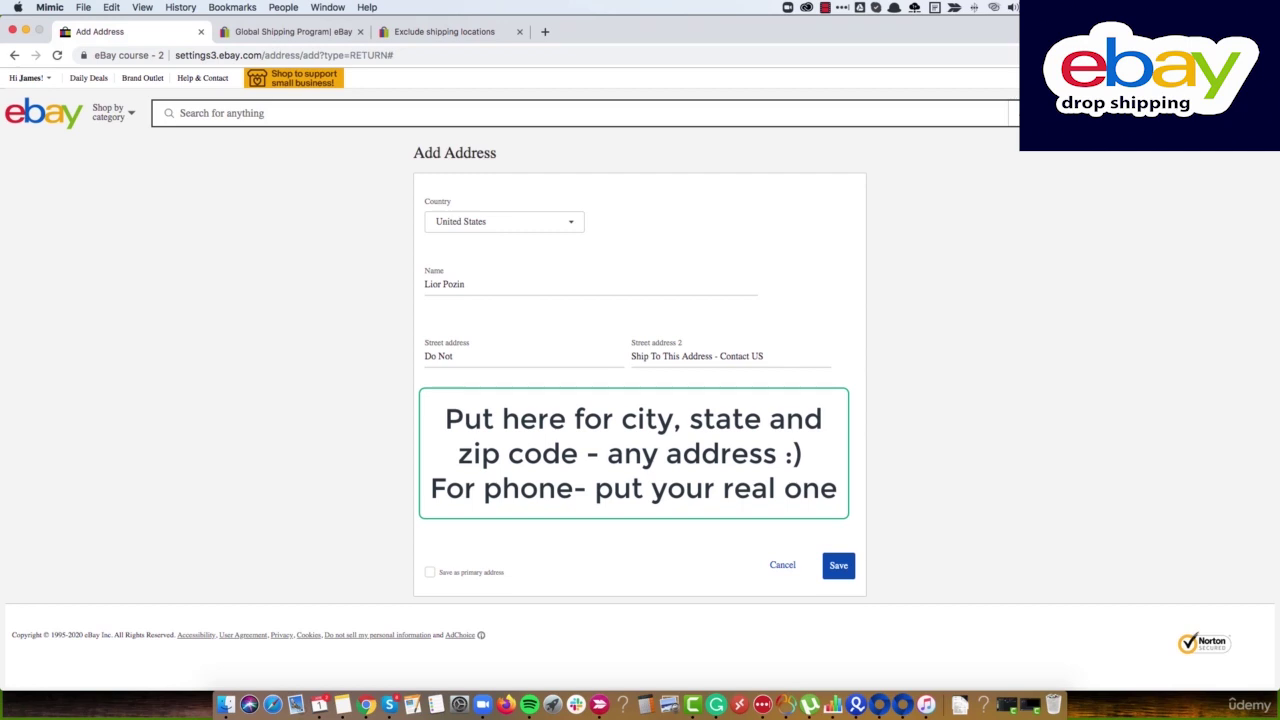
- Choose Washington as the return address state
click(590, 428)
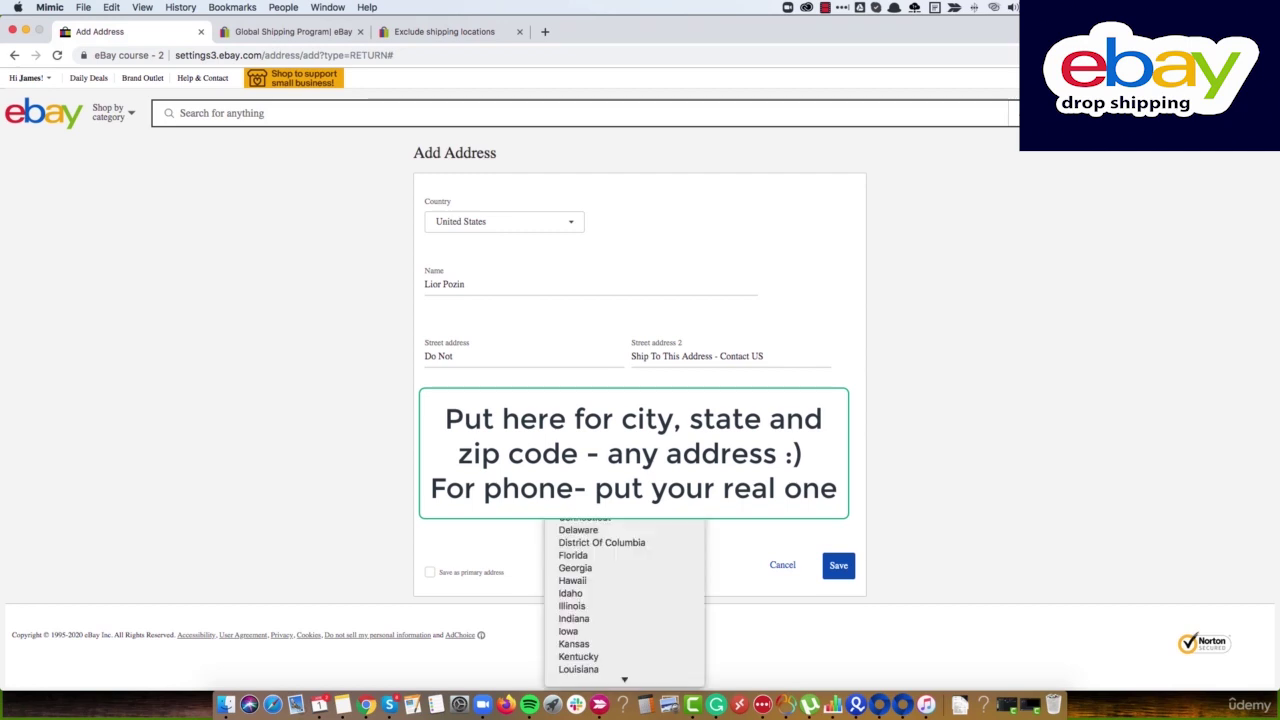
key(Return)
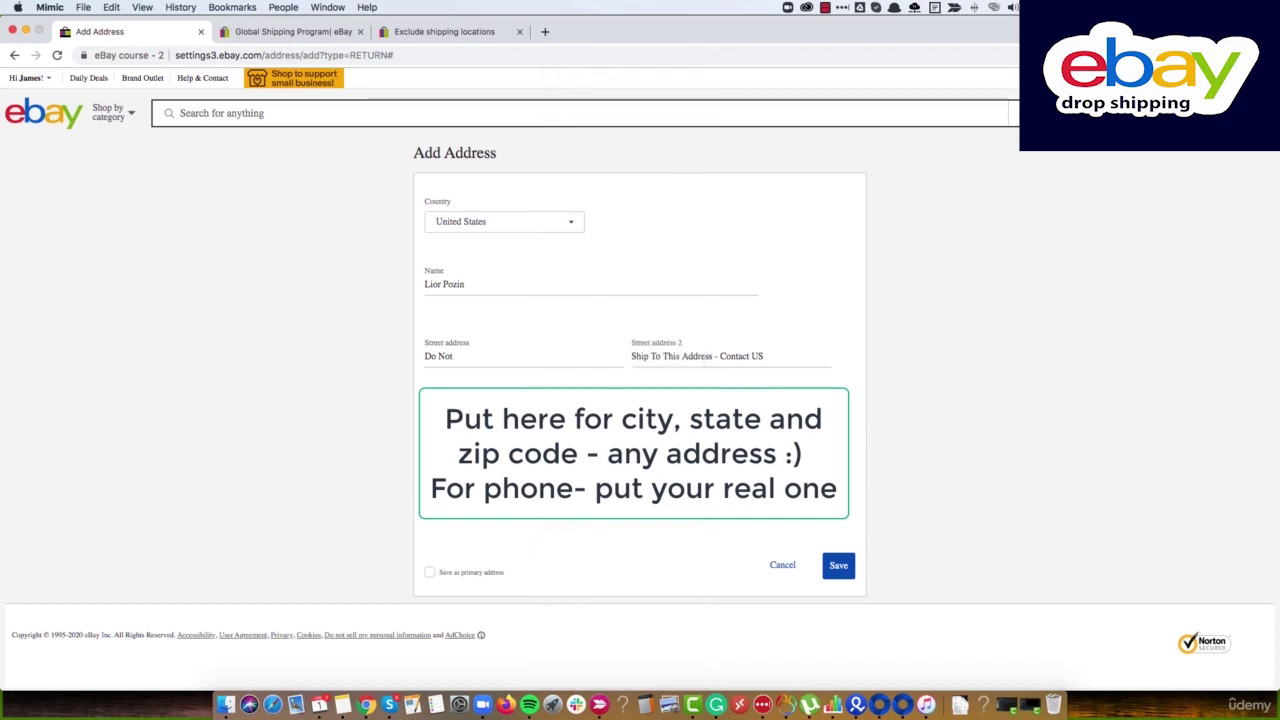
key(super+Tab)
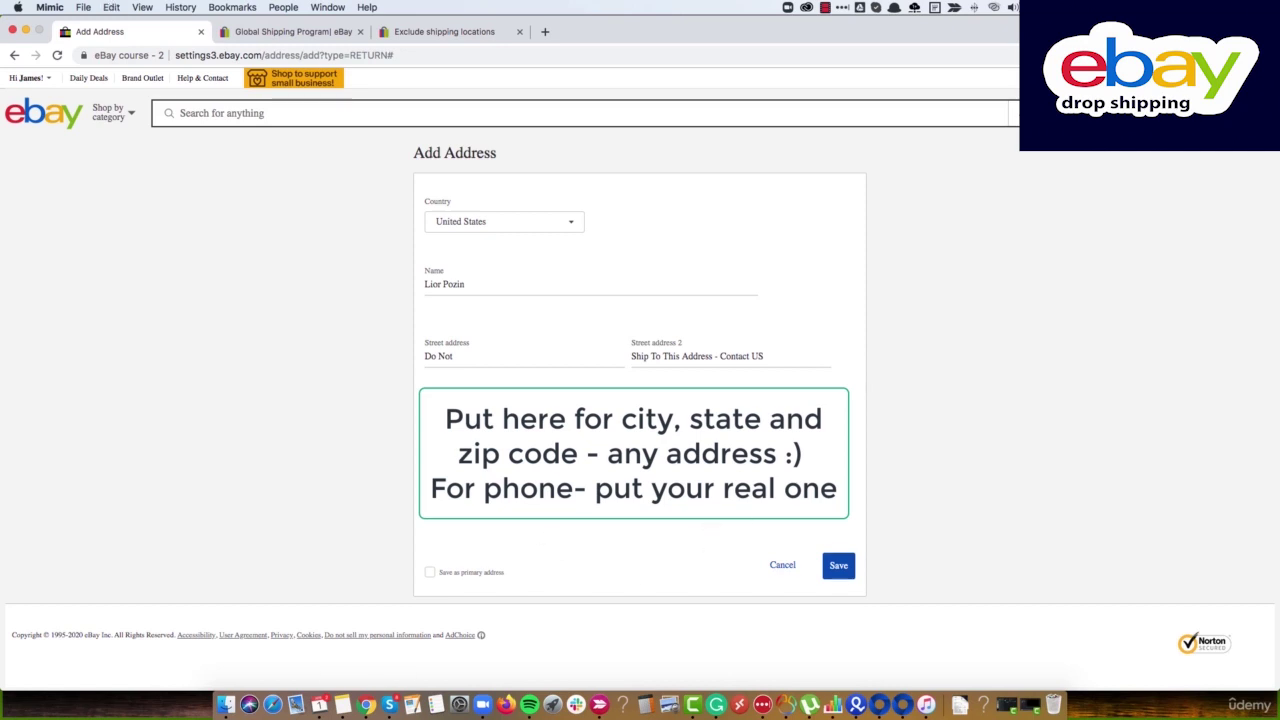
- Save the address form, resubmitting after the required-fields error
click(842, 566)
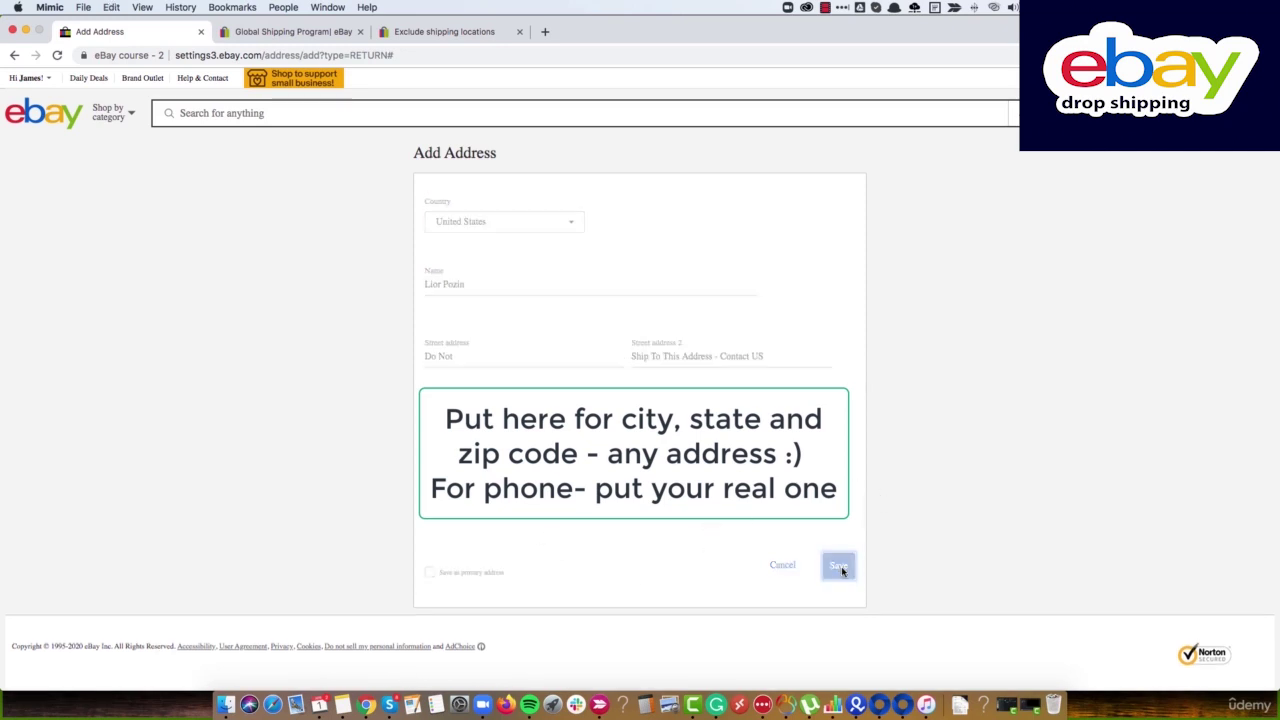
scroll(837, 568, down, 1)
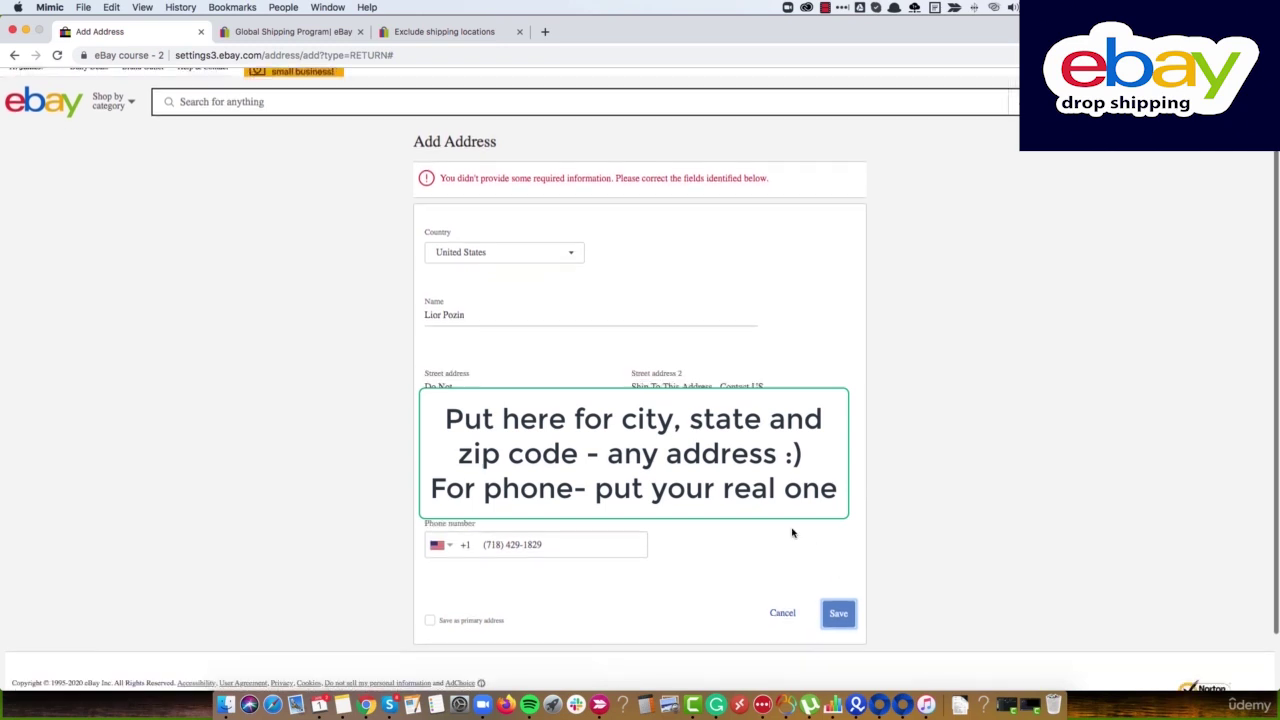
click(844, 615)
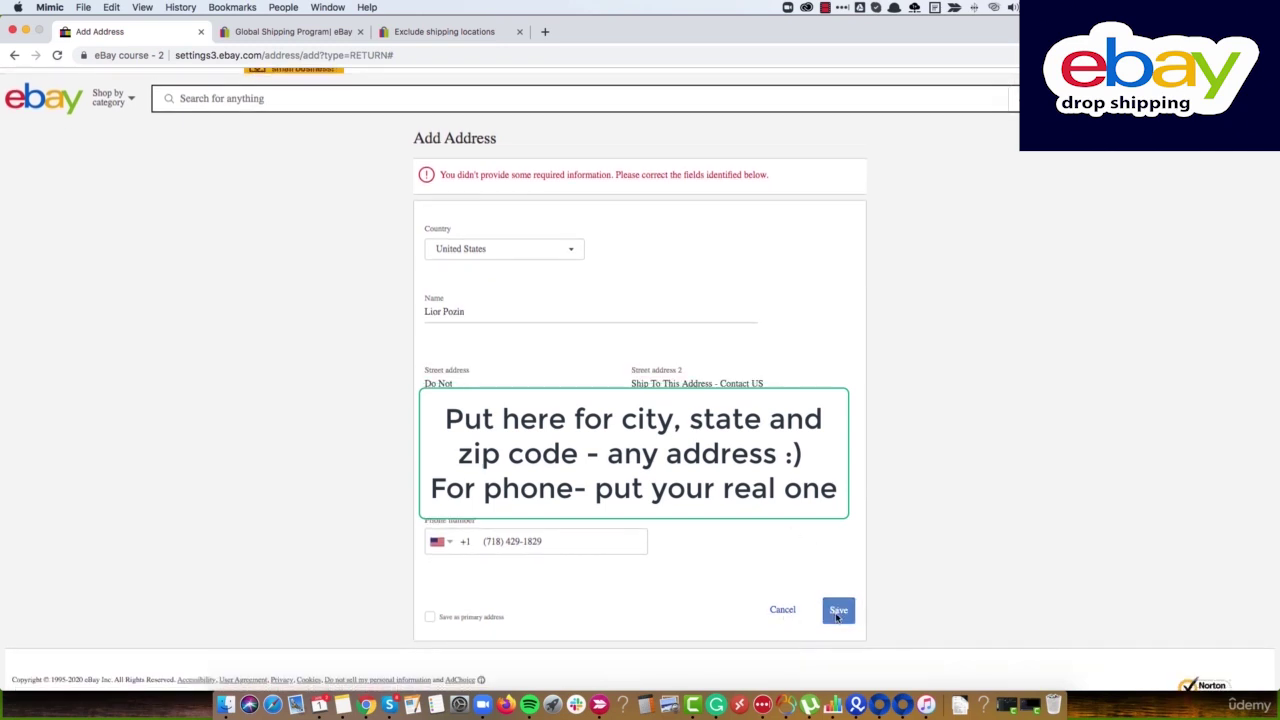
click(833, 617)
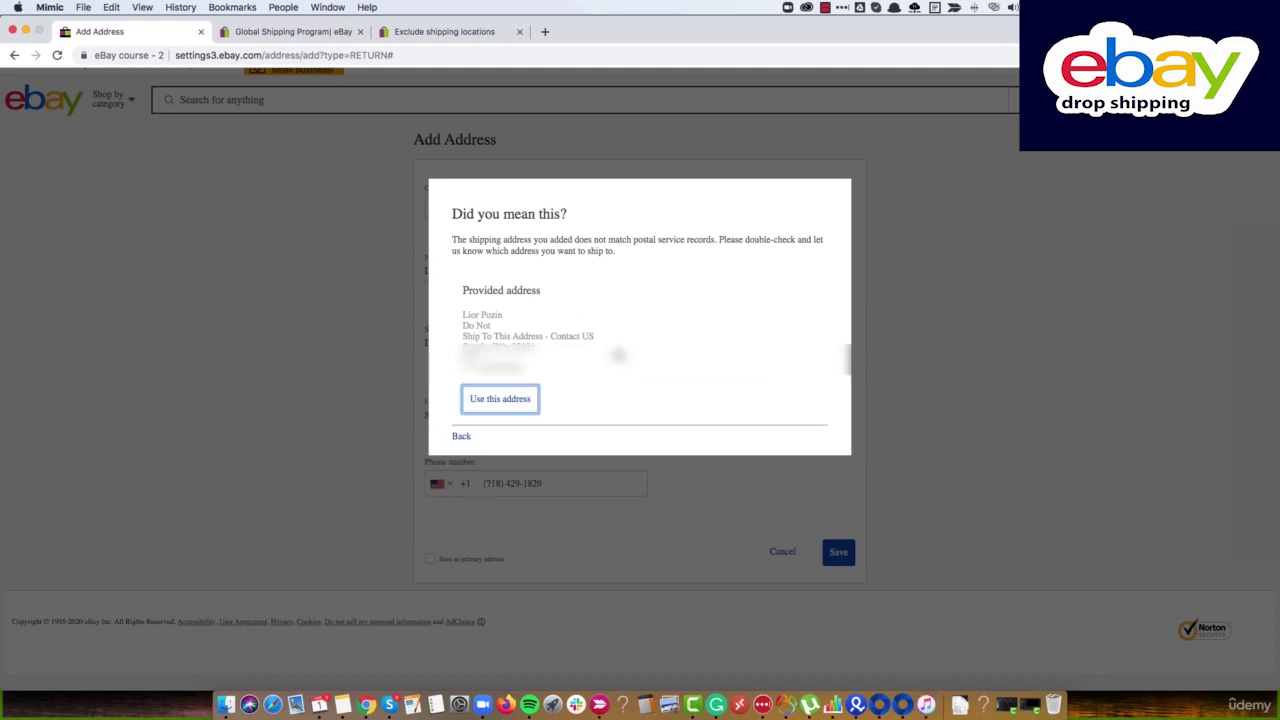
- Review the 'Do Not / Ship To This Address - Contact US' lines and keep the address as entered
drag(624, 352, 486, 334)
click(463, 318)
click(486, 334)
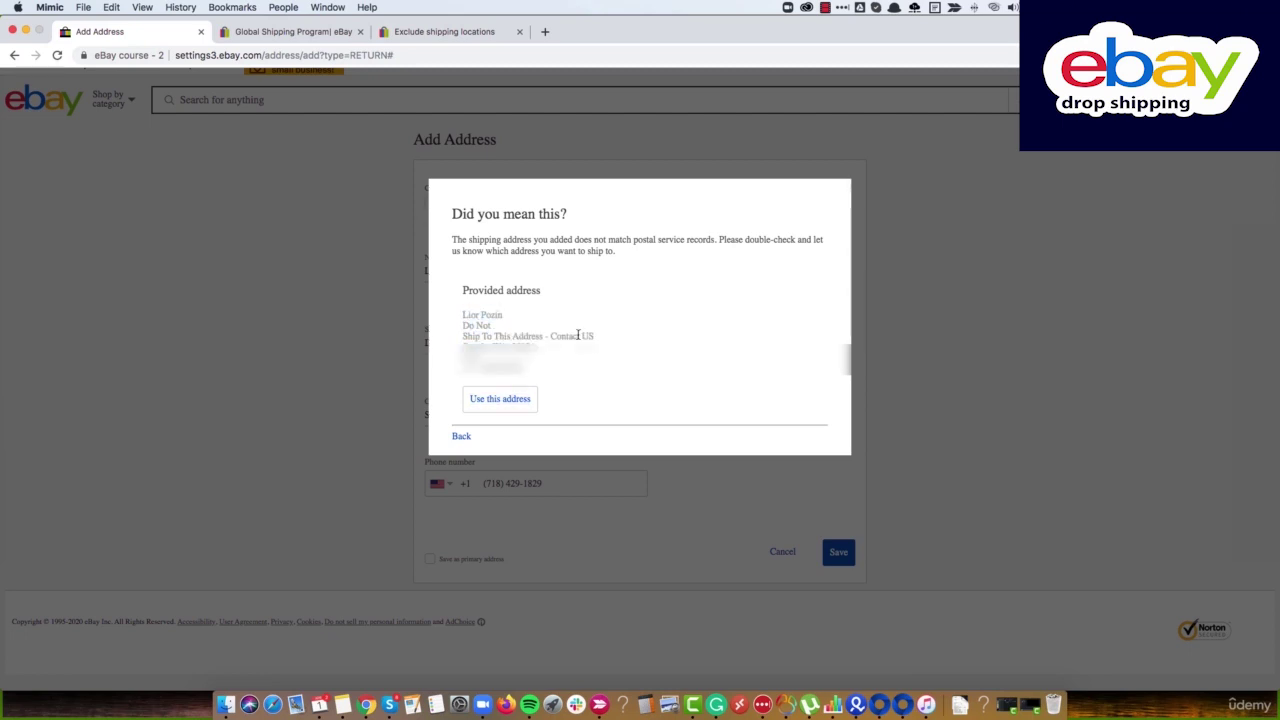
triple_click(580, 334)
click(600, 337)
drag(463, 322, 546, 348)
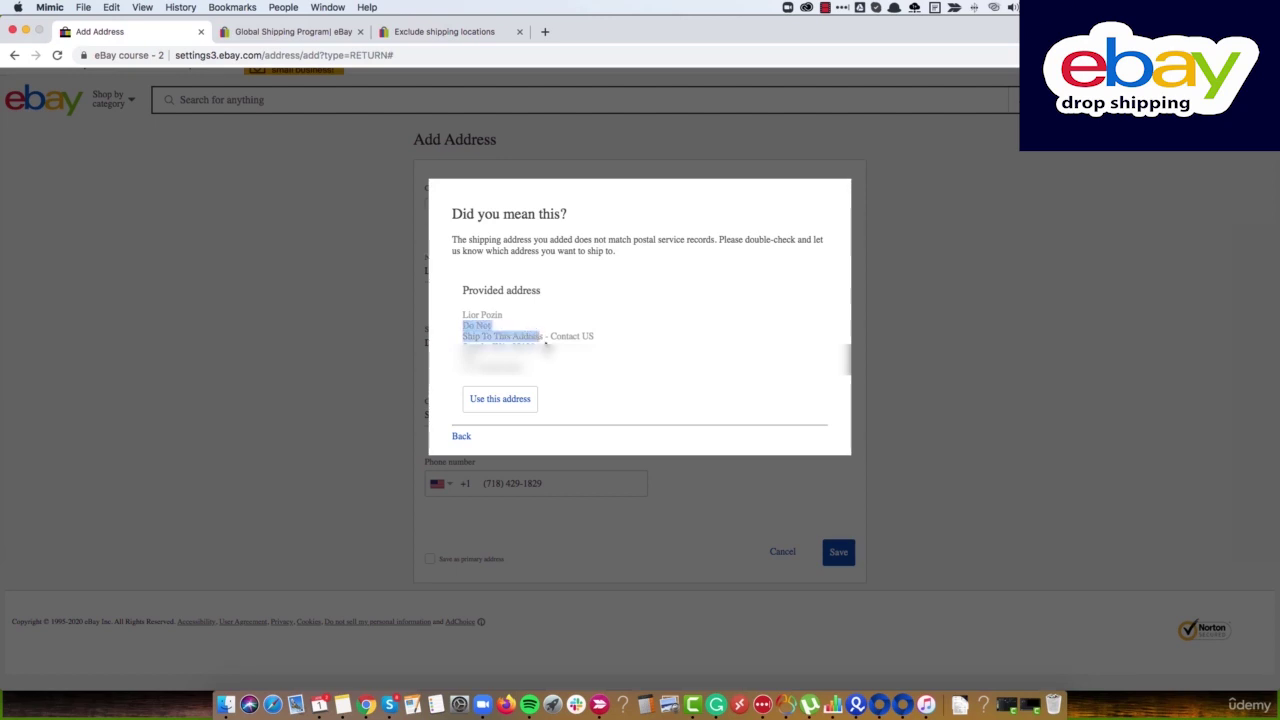
click(548, 350)
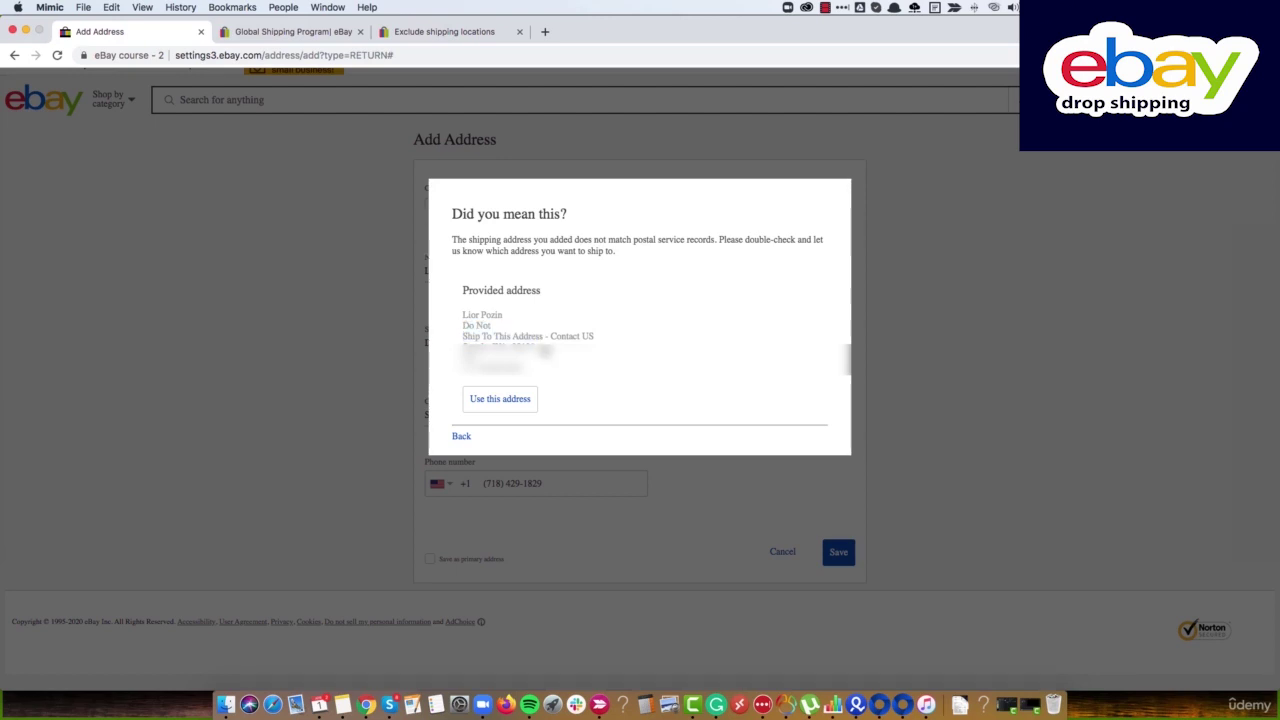
click(496, 405)
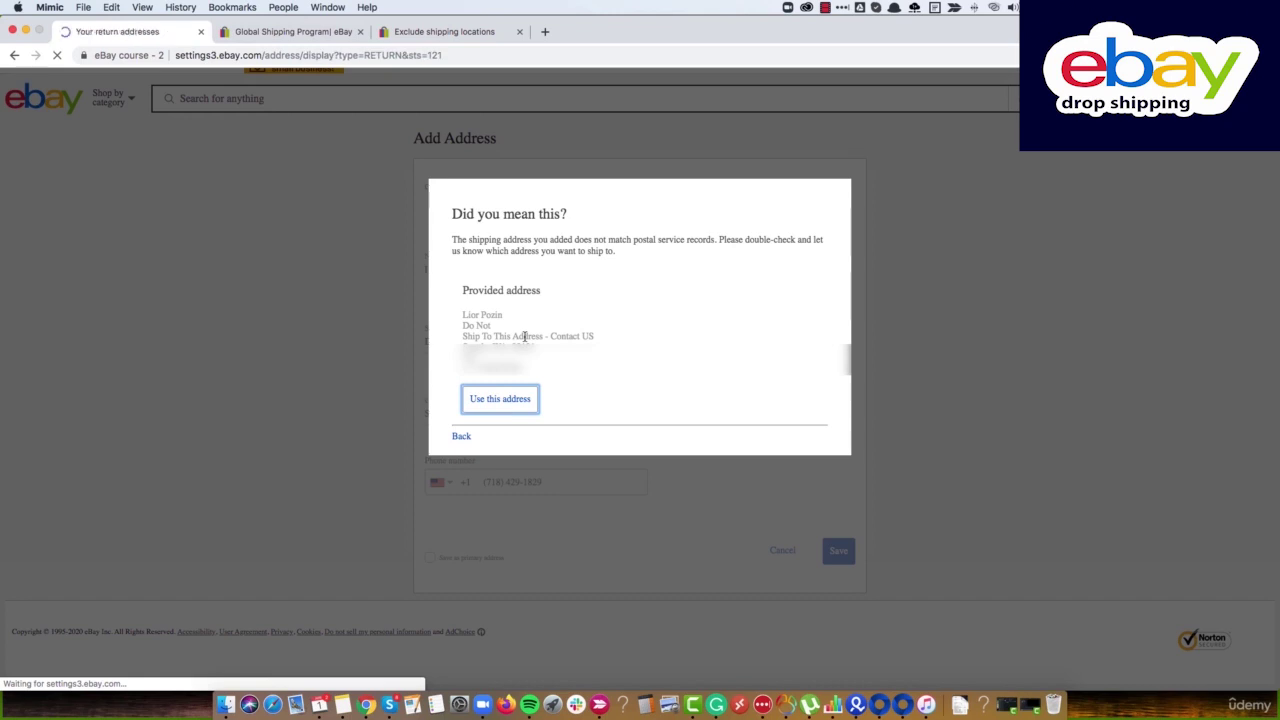